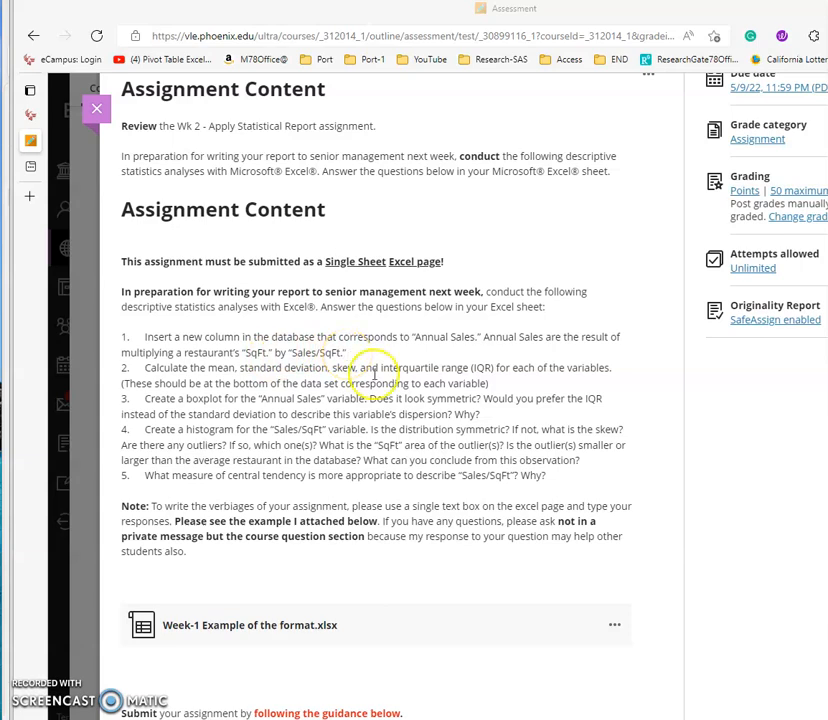
Switch to the Excel workbook and clear all contents of the Annaul Sales column (column G).
key("alt+Tab")
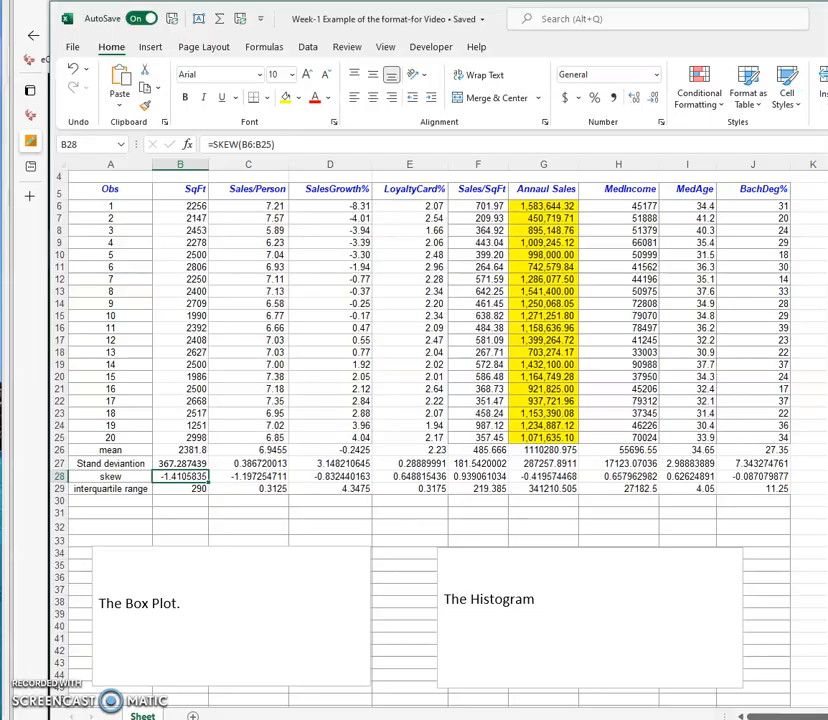
left_click(536, 160)
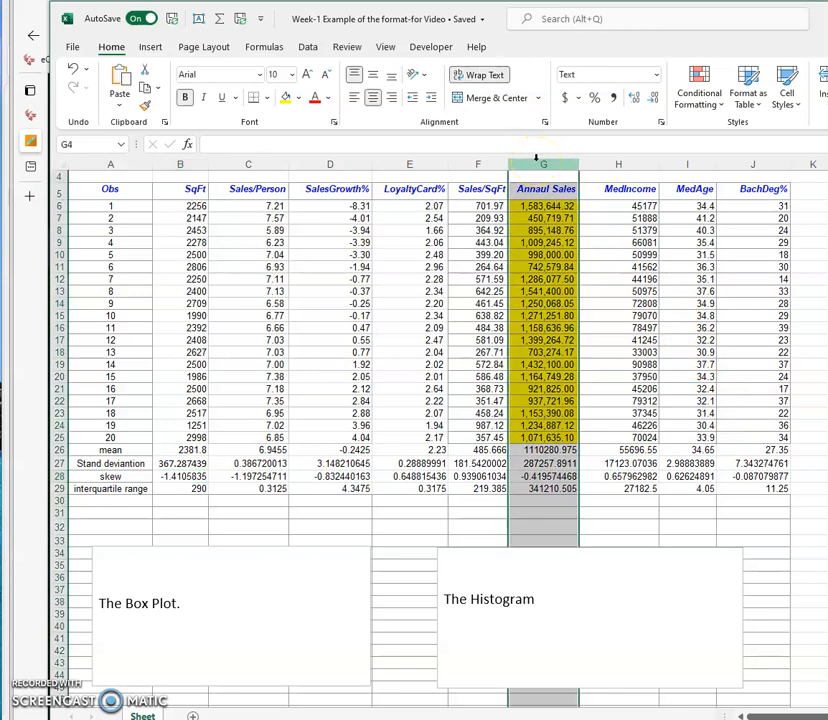
key("Delete")
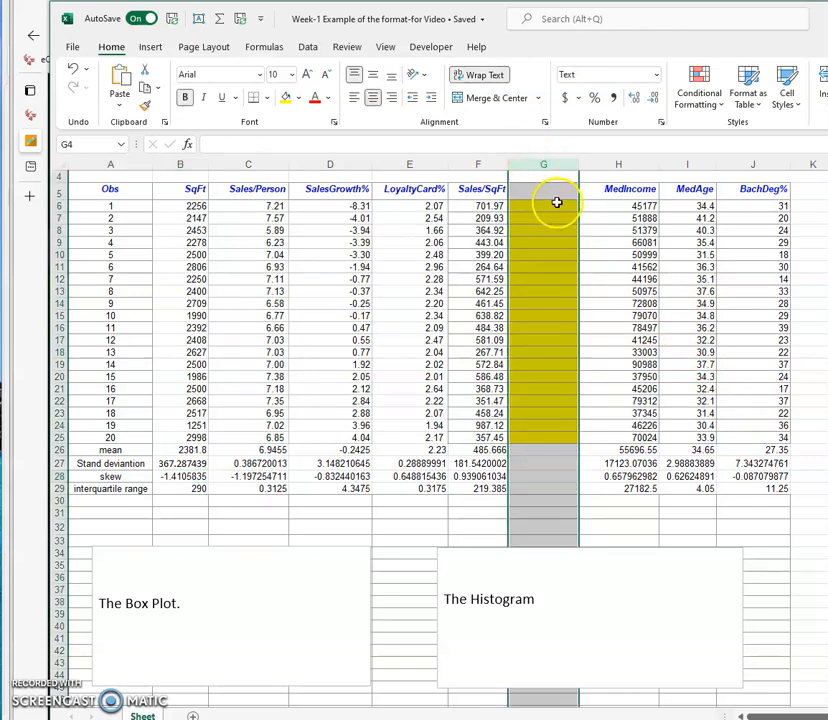
Enter the heading "Annaul Sales" in G5 and copy the MedIncome heading's formatting onto it.
left_click(542, 205)
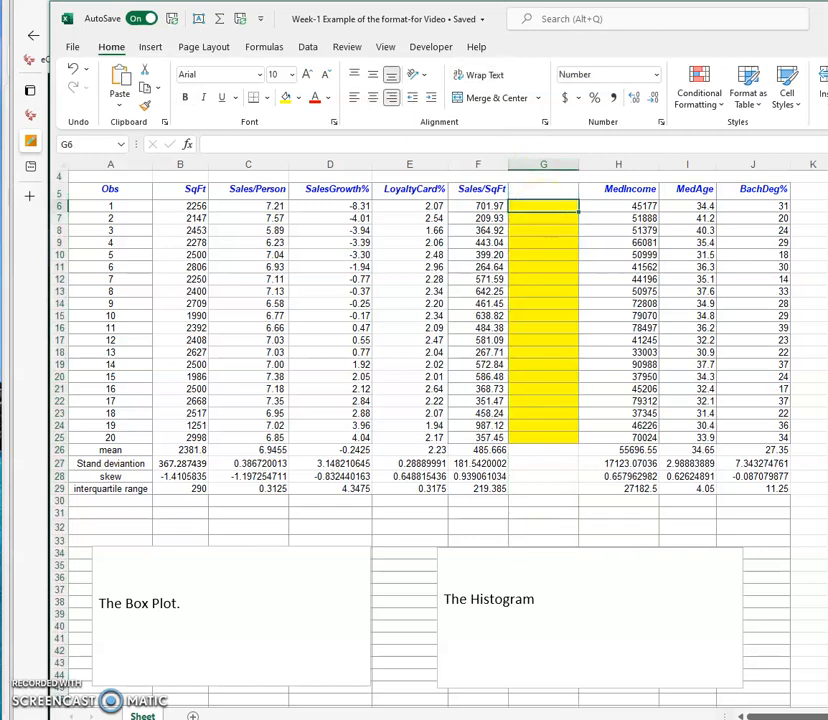
left_click(200, 615)
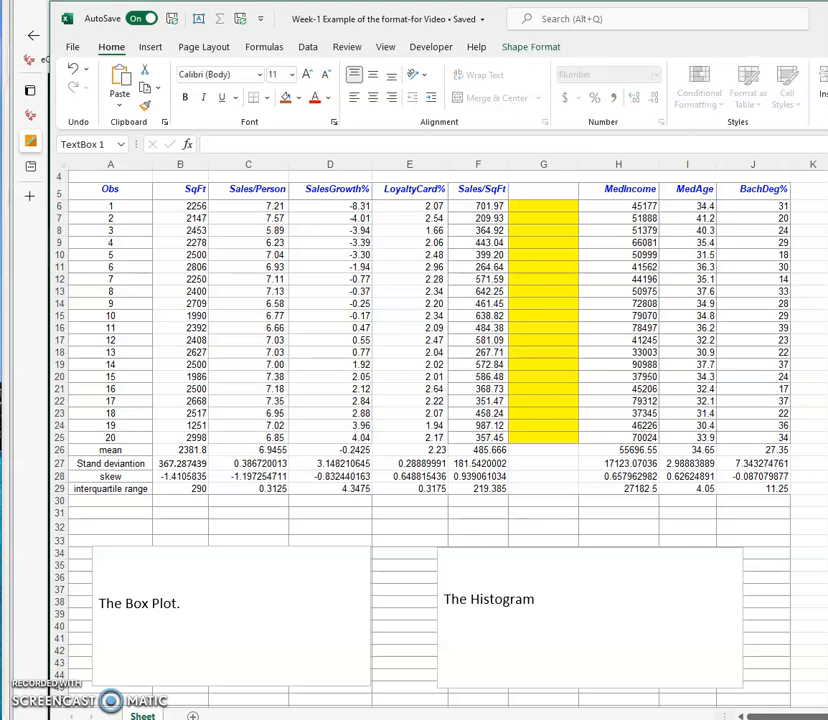
left_click(526, 194)
type("Annaul Sales")
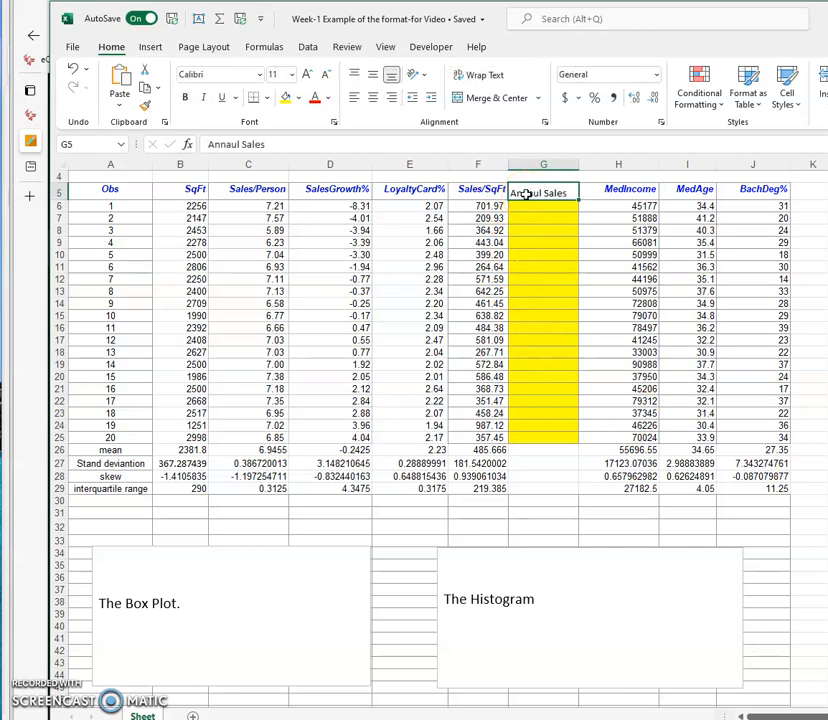
left_click(597, 192)
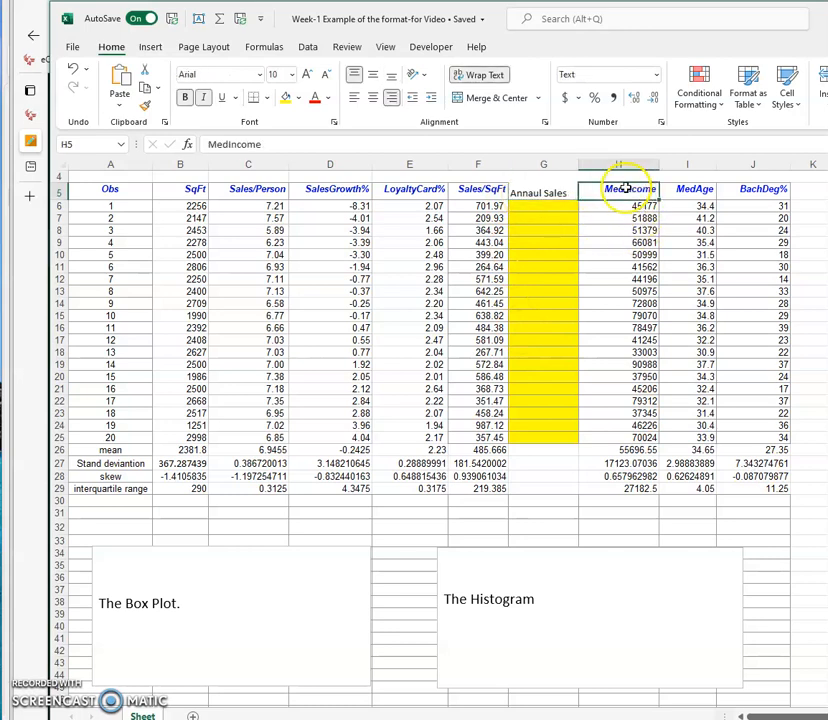
left_click(145, 105)
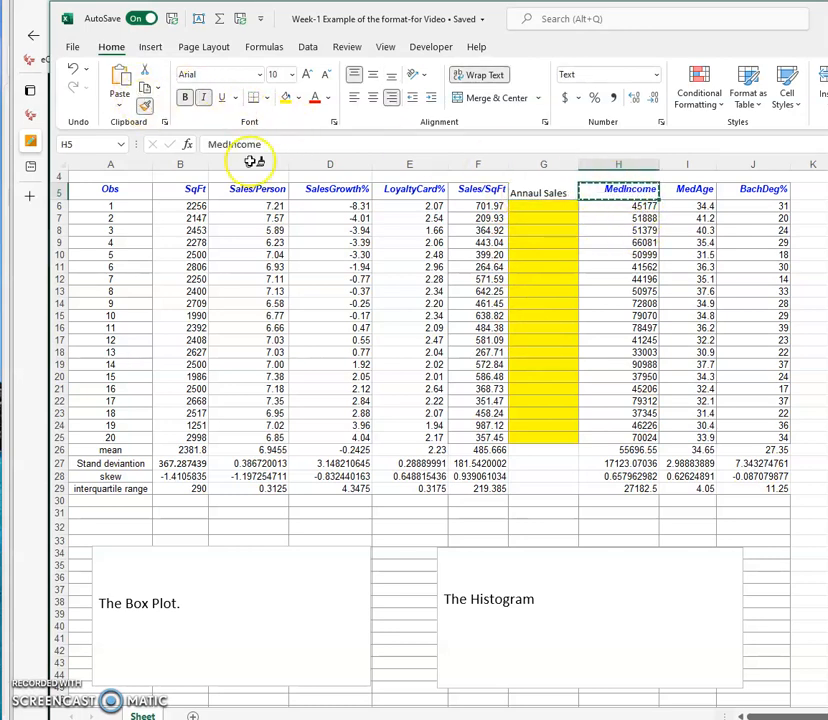
left_click(537, 192)
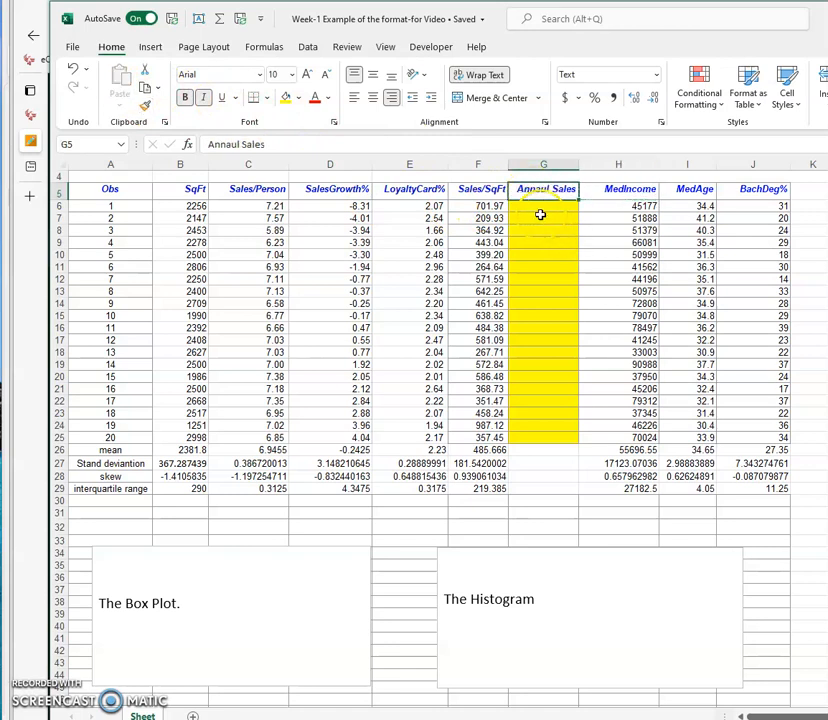
Calculate annual sales in G6 with =F6*B6 and fill the formula down to G25.
left_click(540, 210)
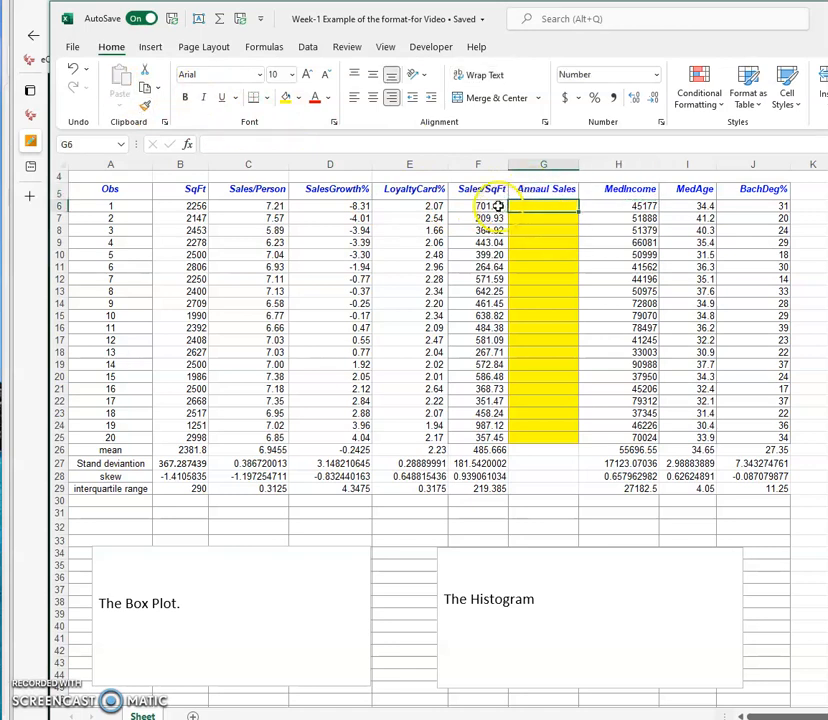
type("=")
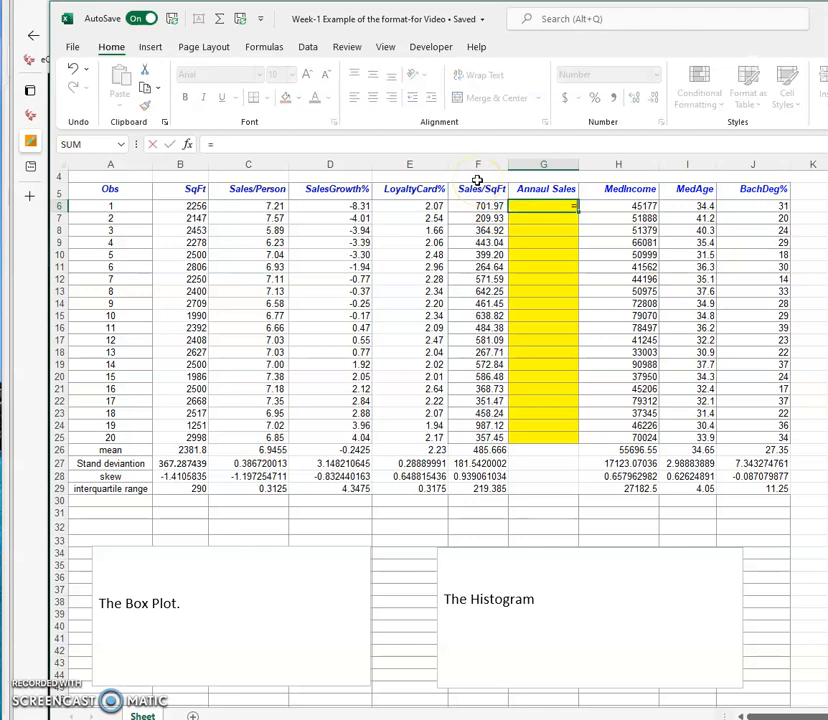
left_click(492, 205)
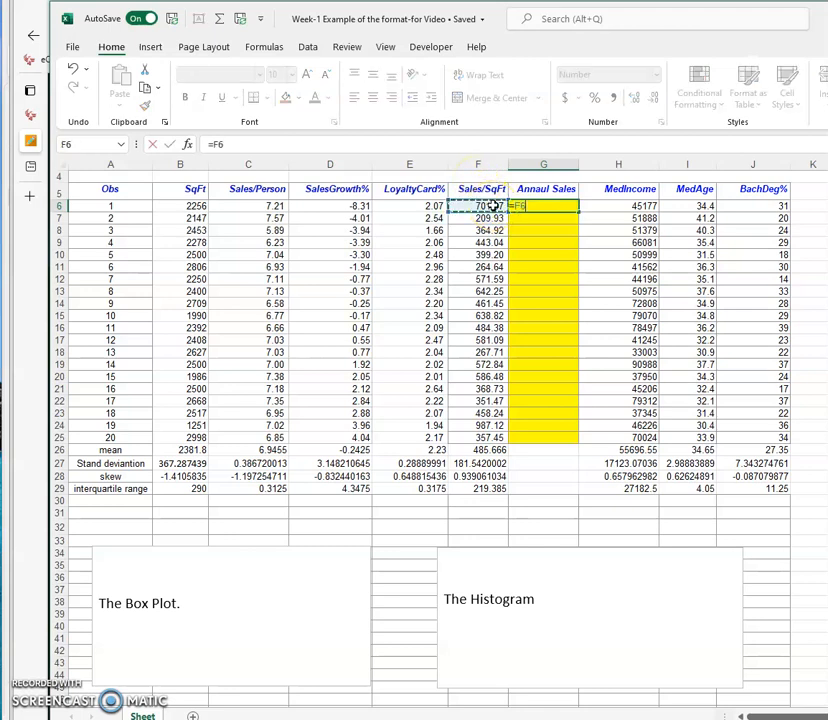
type("*")
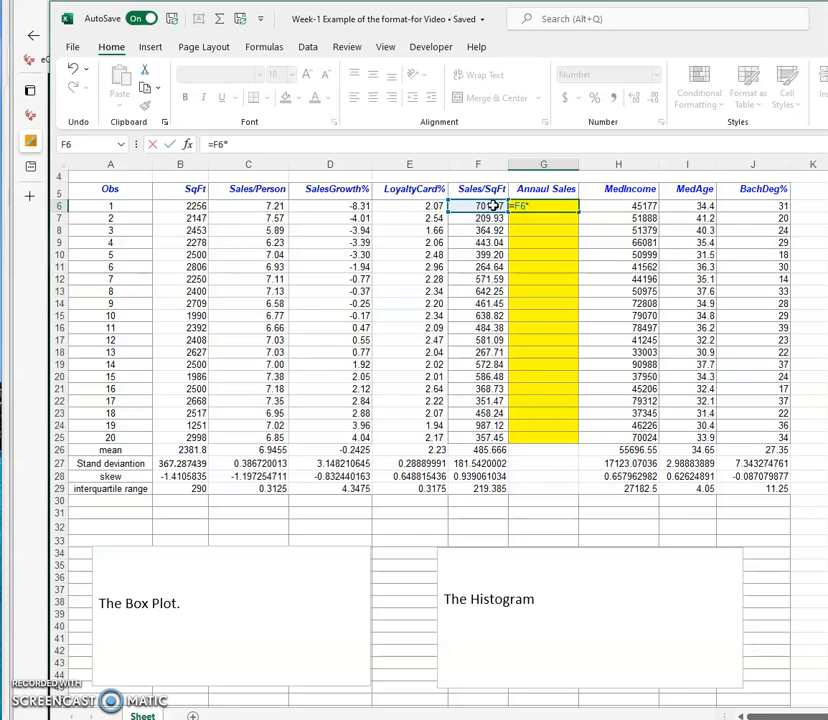
left_click(194, 207)
key("Return")
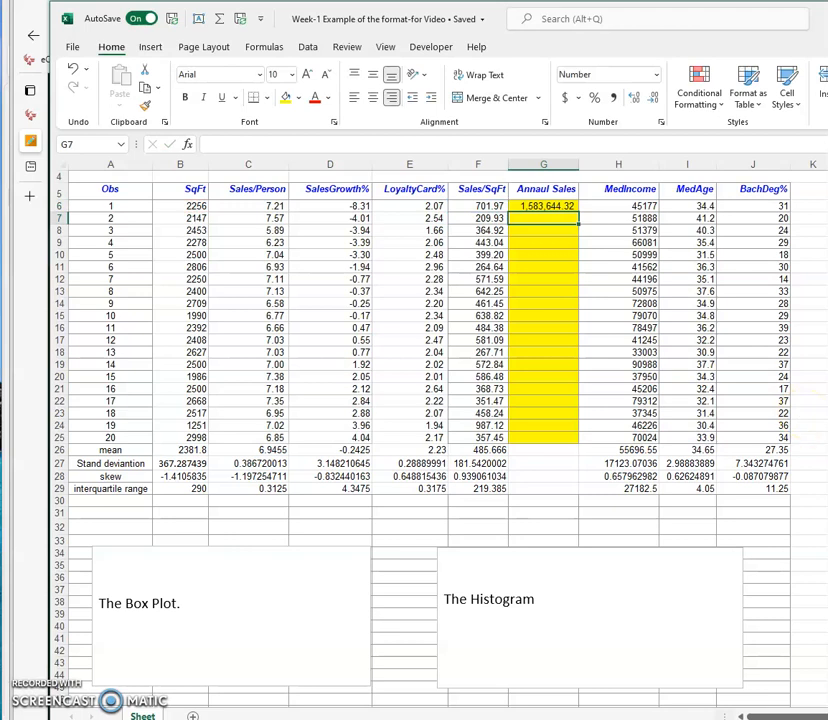
left_click(551, 206)
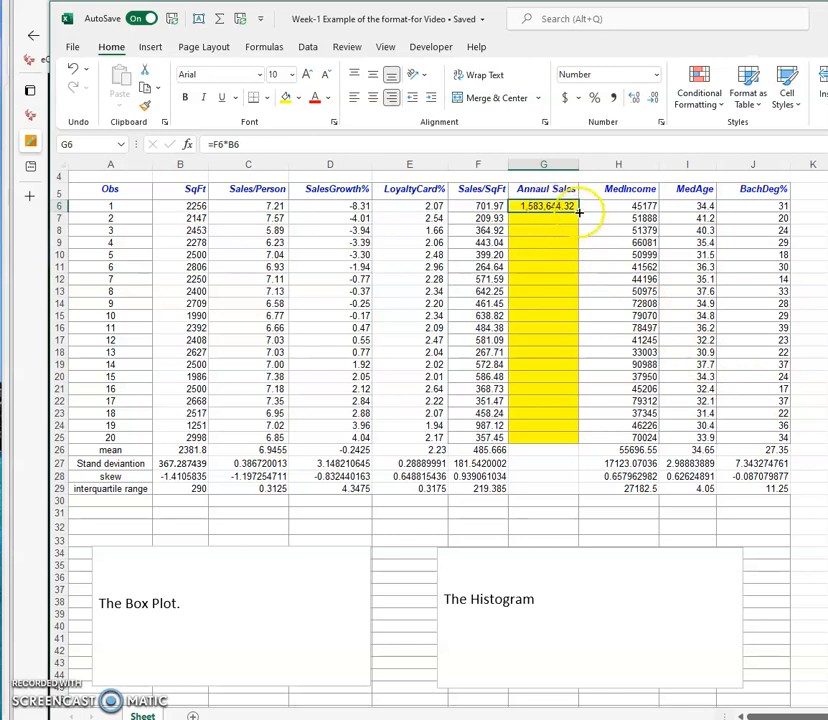
left_click_drag(578, 212, 626, 445)
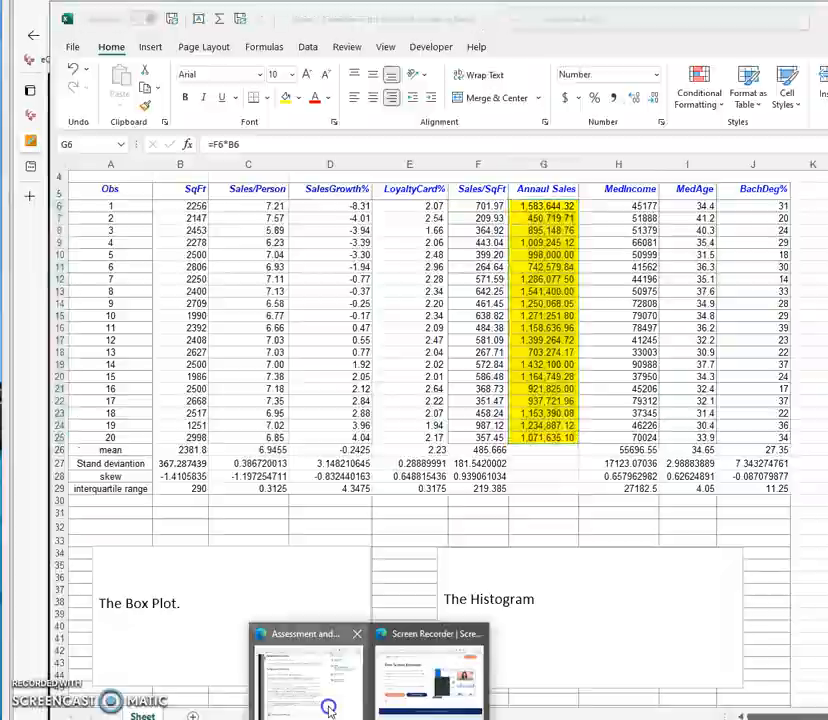
Check the assignment page for the required statistics, and clear the results in B26:J29 of the Excel sheet.
left_click(305, 684)
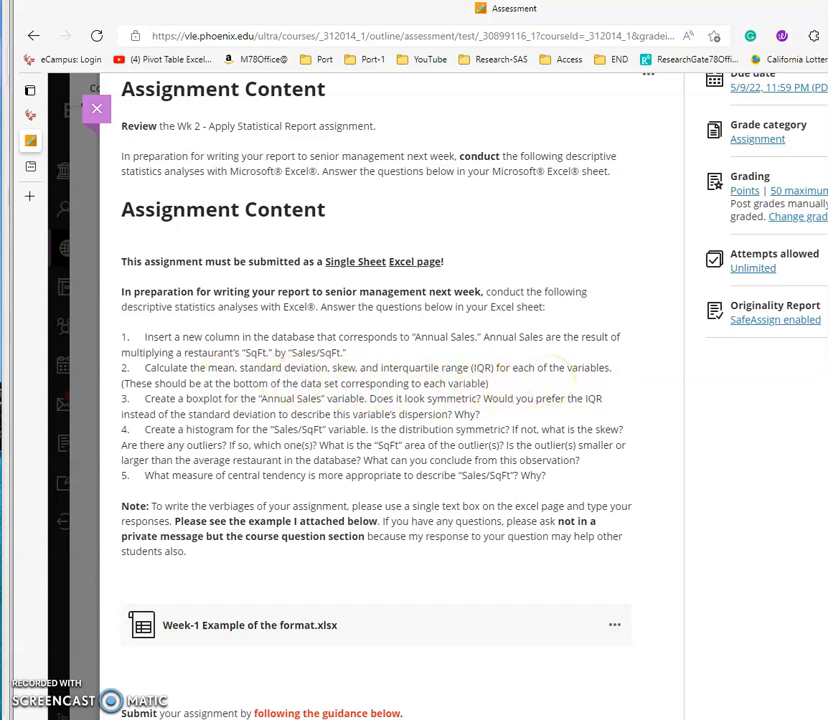
key("alt+Tab")
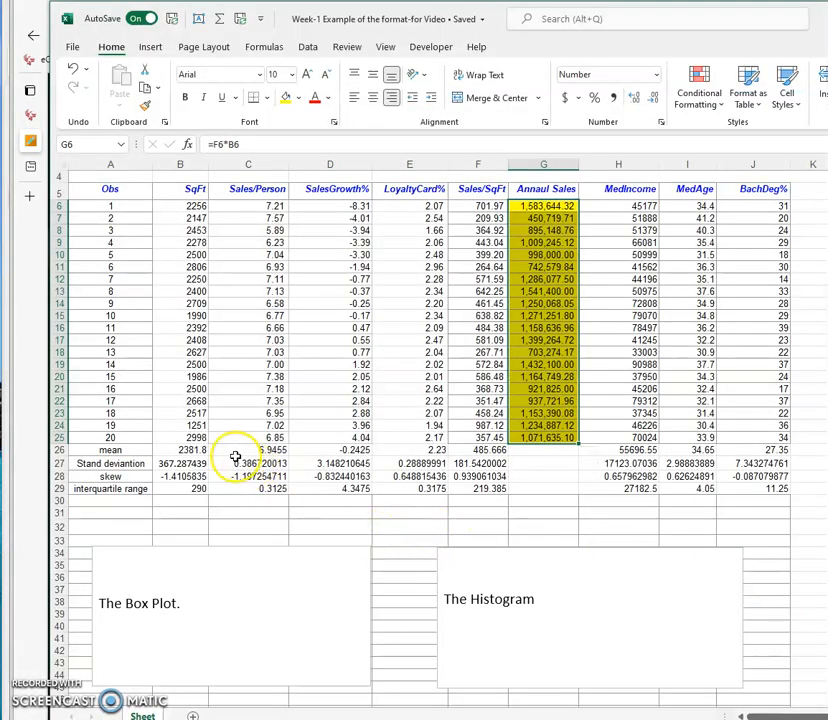
mouse_move(192, 451)
left_mouse_down()
mouse_move(195, 476)
mouse_move(330, 527)
mouse_move(749, 488)
left_mouse_up()
key("Delete")
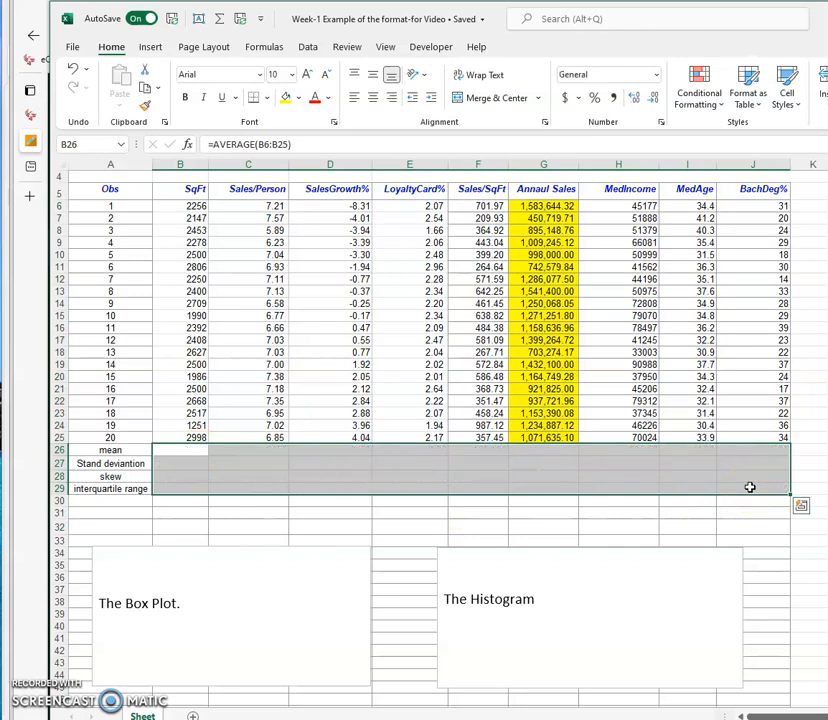
Calculate the SqFt mean in B26 with =AVERAGE(B6:B25) and review the formula.
left_click(186, 452)
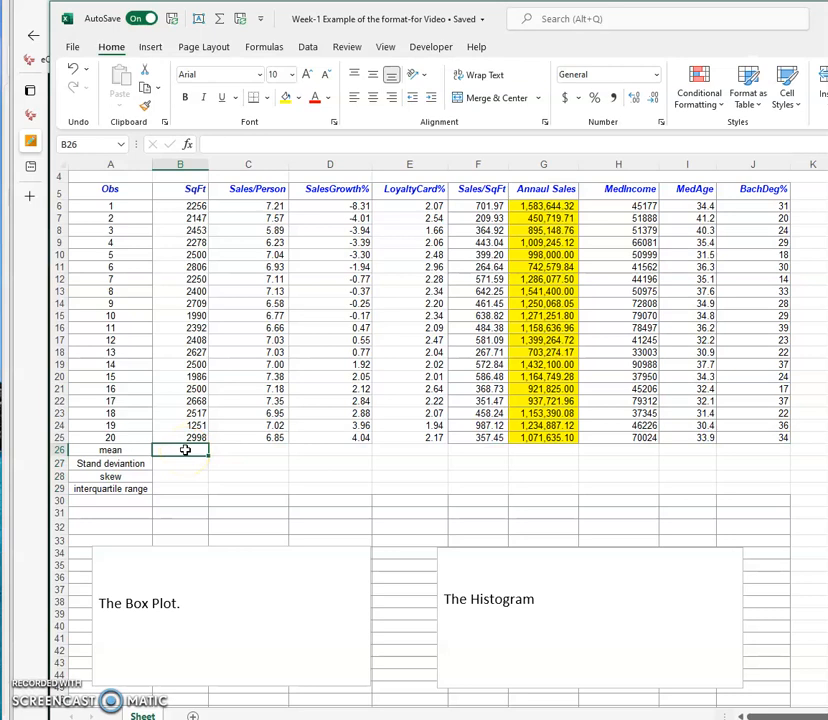
type("=average")
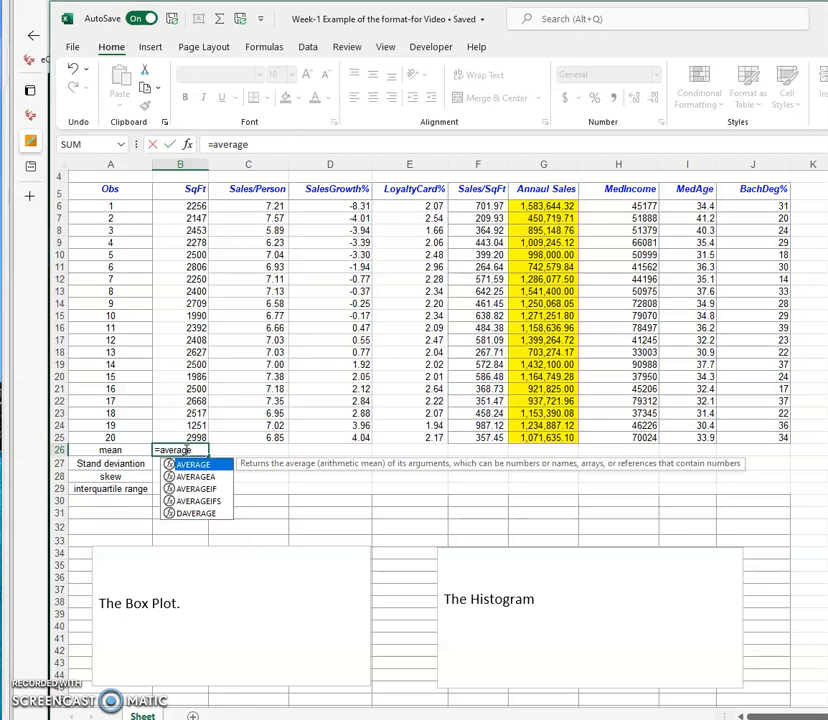
type("(")
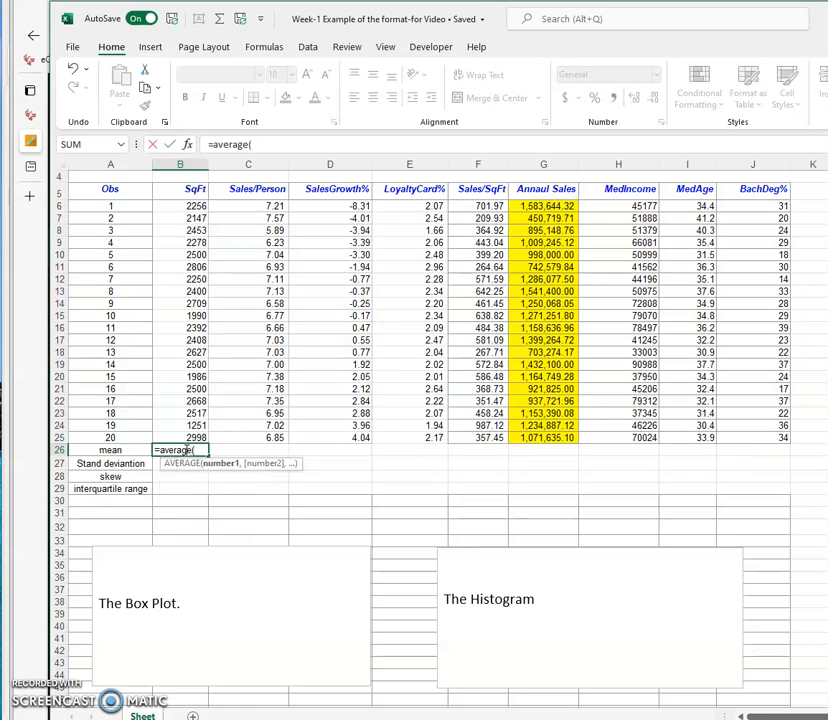
left_click(188, 206)
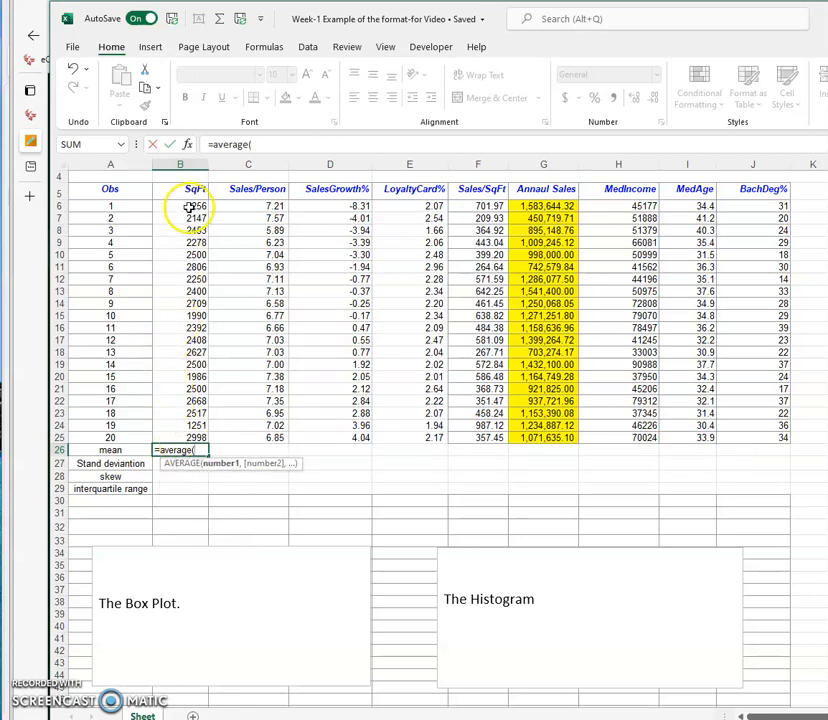
left_click_drag(188, 206, 206, 440)
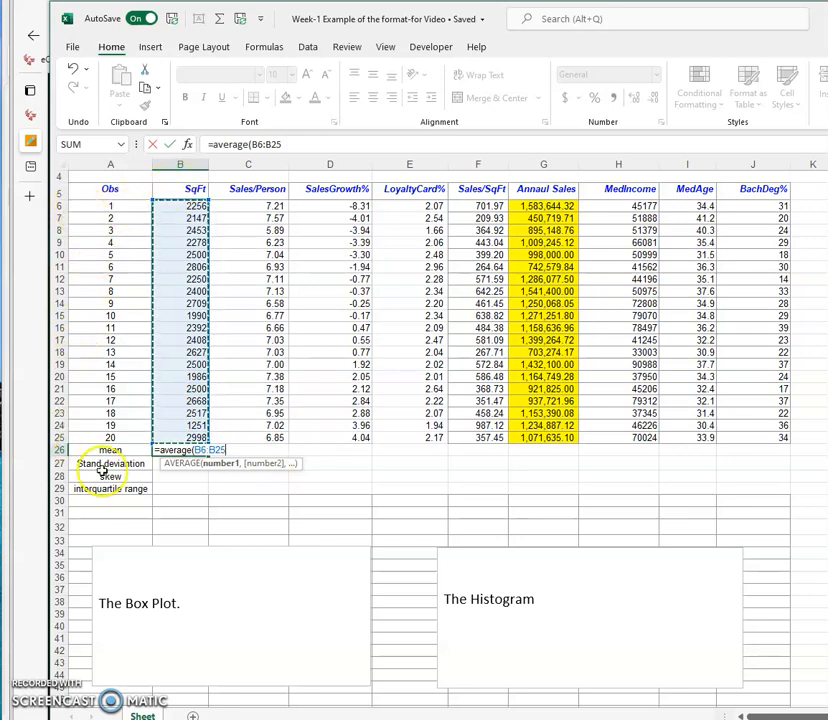
type(")")
key("Return")
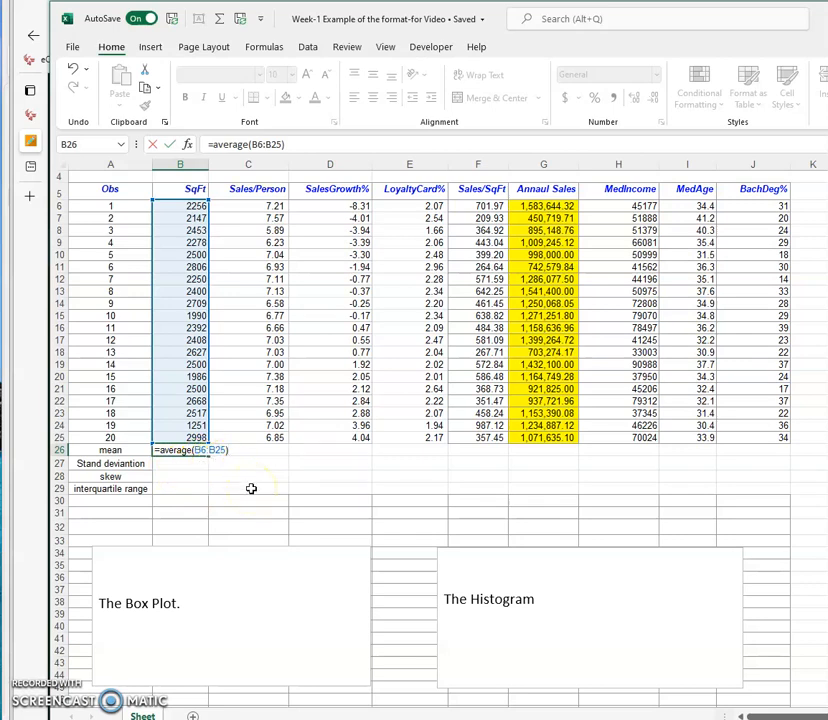
key("Return")
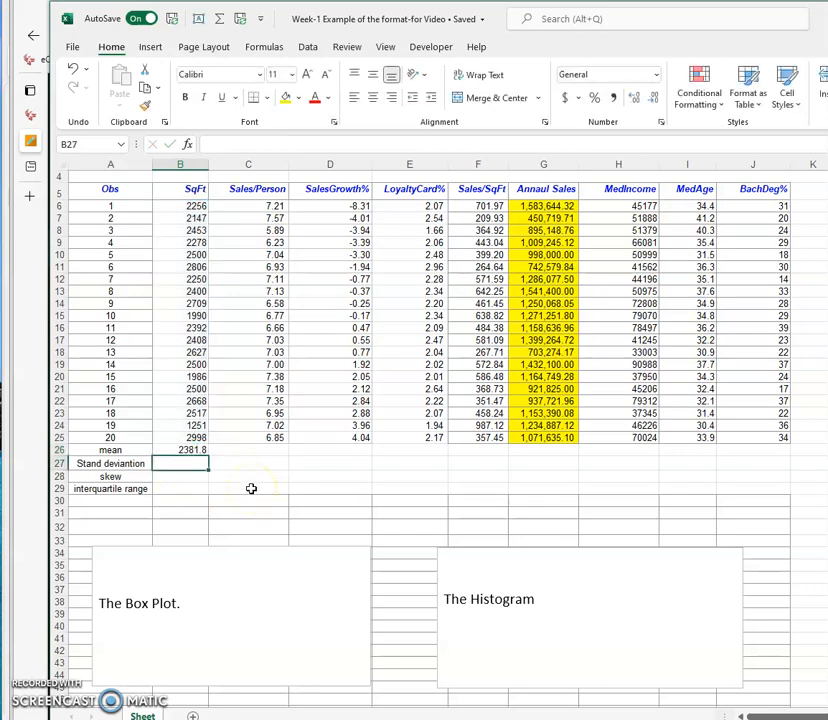
key("Up")
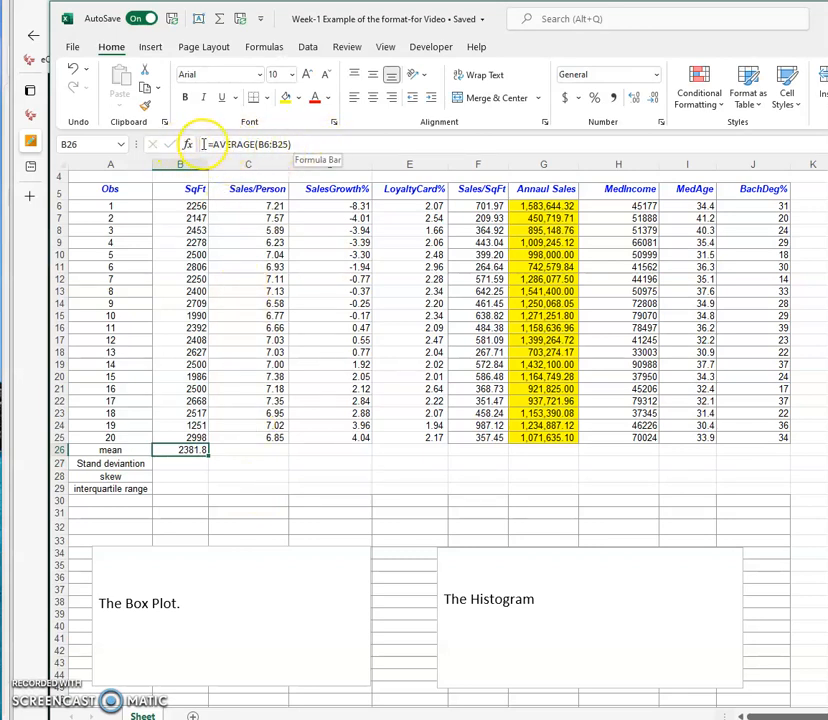
left_click(305, 143)
key("BackSpace")
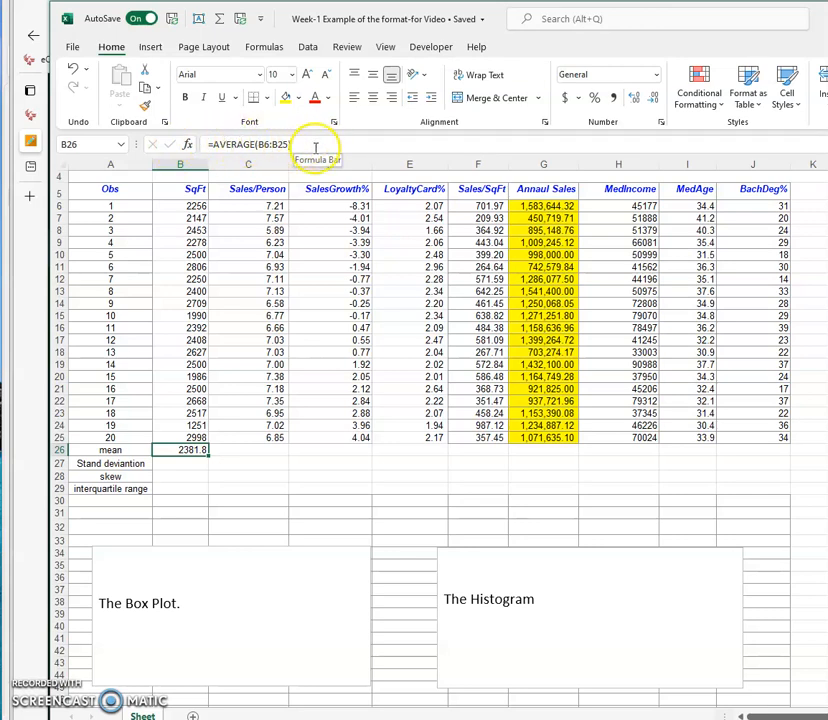
Calculate the SqFt standard deviation in B27 with =STDEV.S(B6:B25) and check its referenced range.
left_click(196, 470)
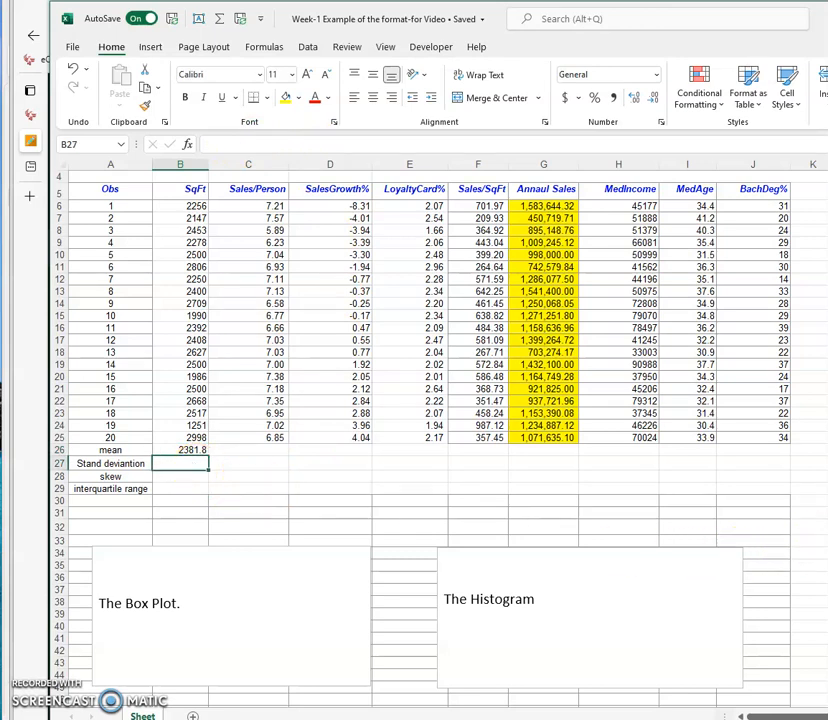
left_click(182, 604)
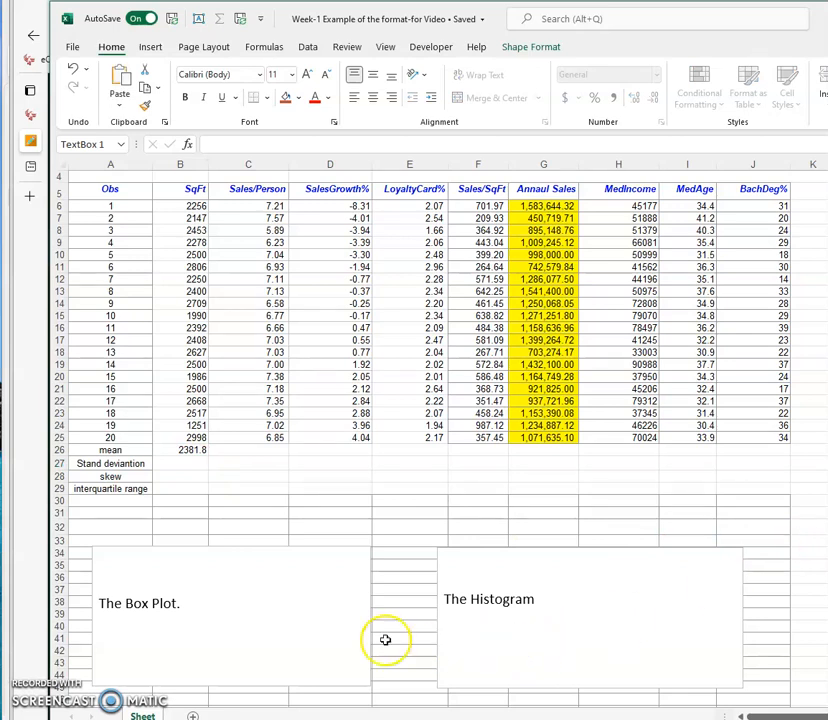
left_click(176, 462)
type("=STDEV.S(B6:B25)")
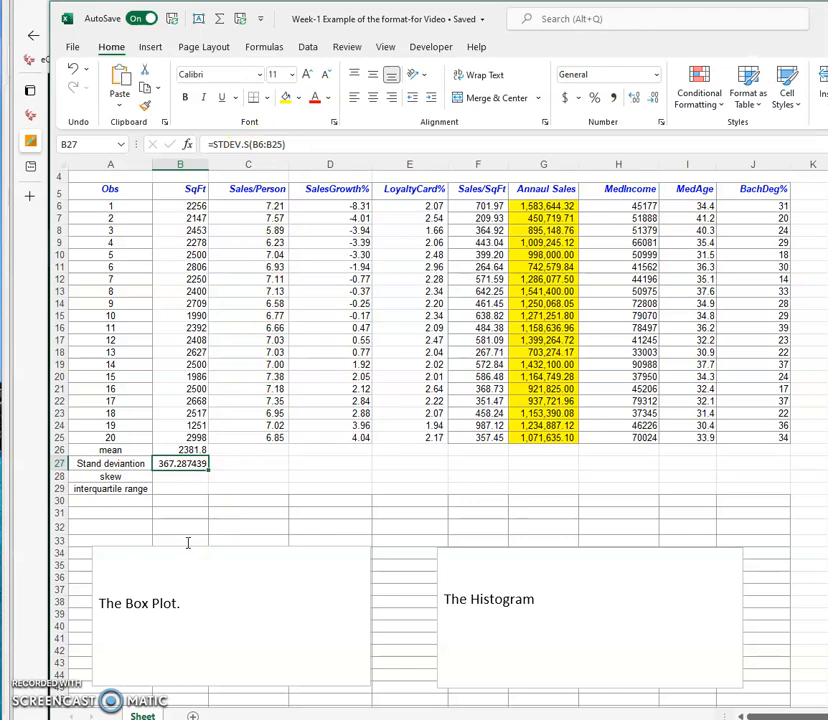
key("F2")
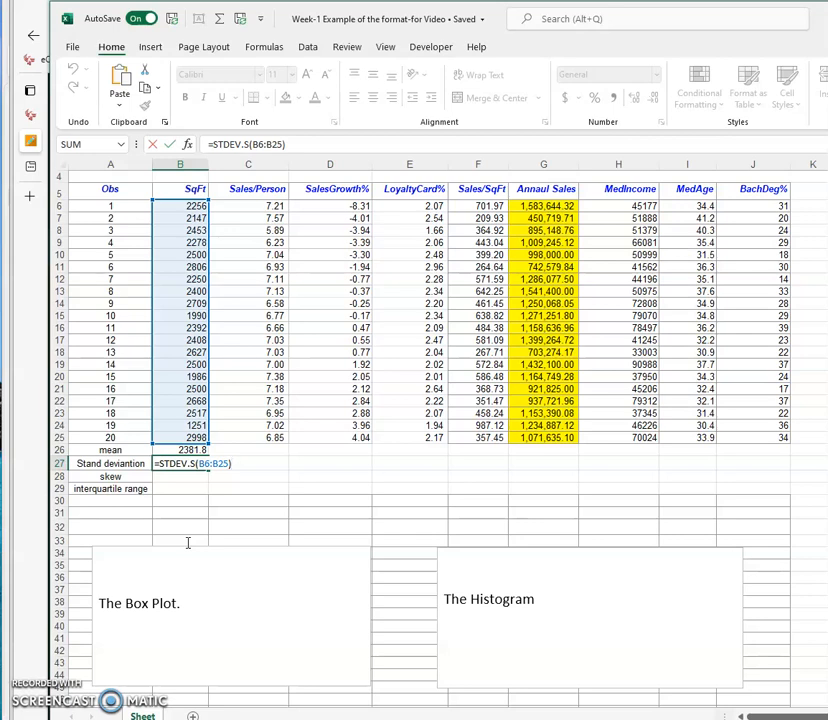
key("Return")
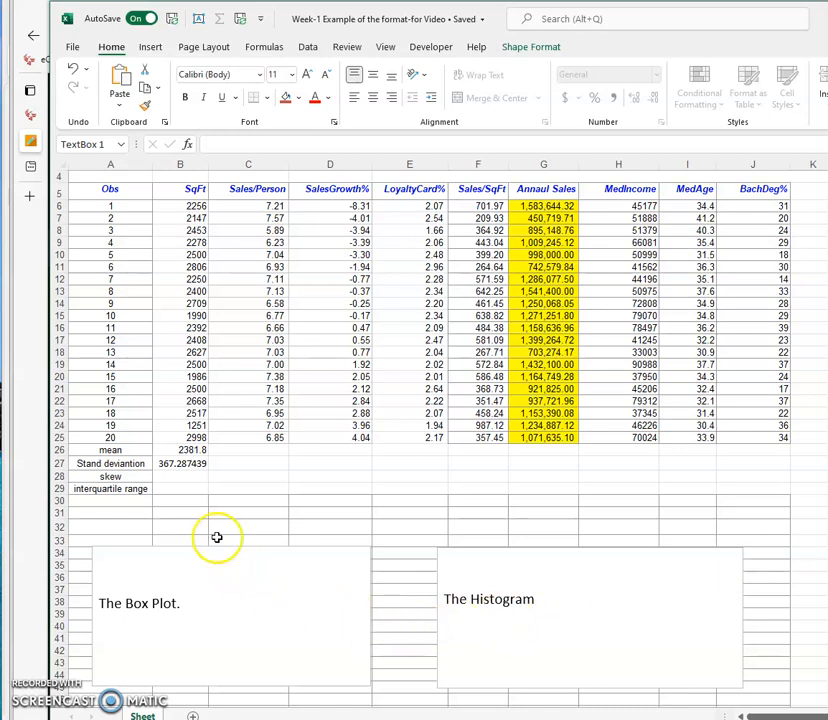
Calculate the skew of the SqFt data in B28 with =SKEW(B6:B25).
left_click(186, 482)
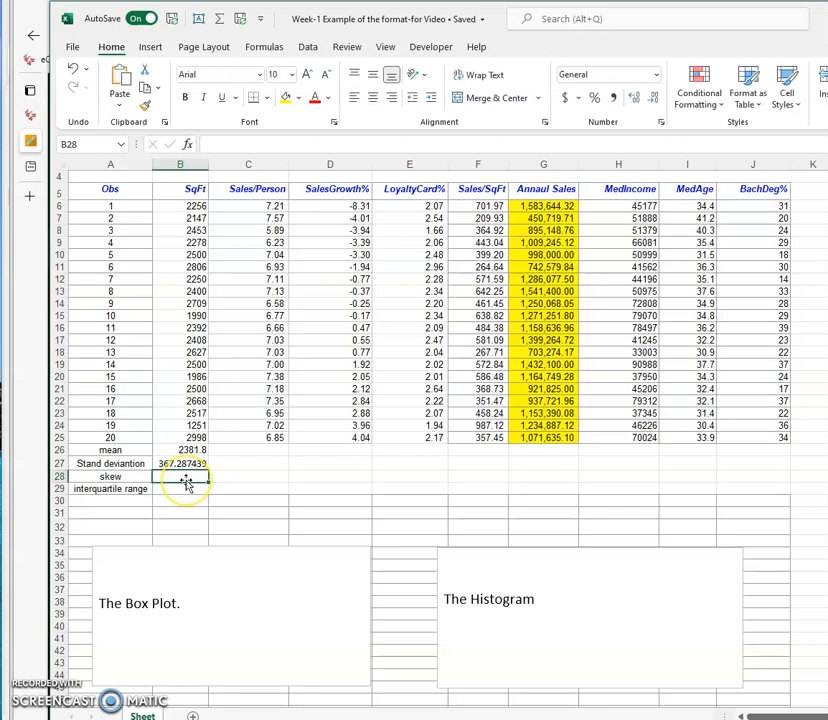
type("=SKEW(B6:B25)")
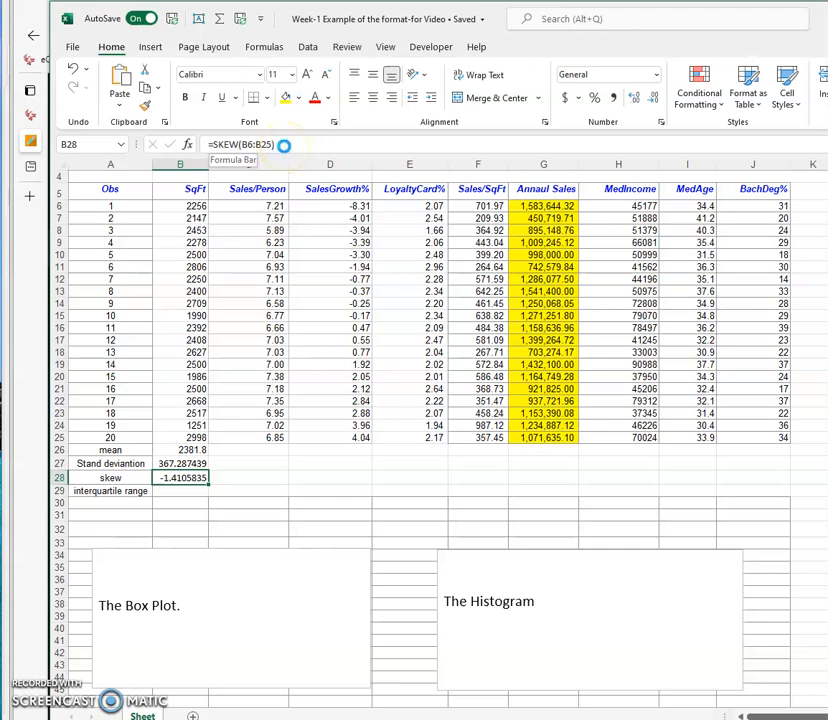
Calculate the SqFt interquartile range in B29 with =QUARTILE.INC(B6:B25,3)-QUARTILE.INC(B6:B25,1).
left_click(169, 489)
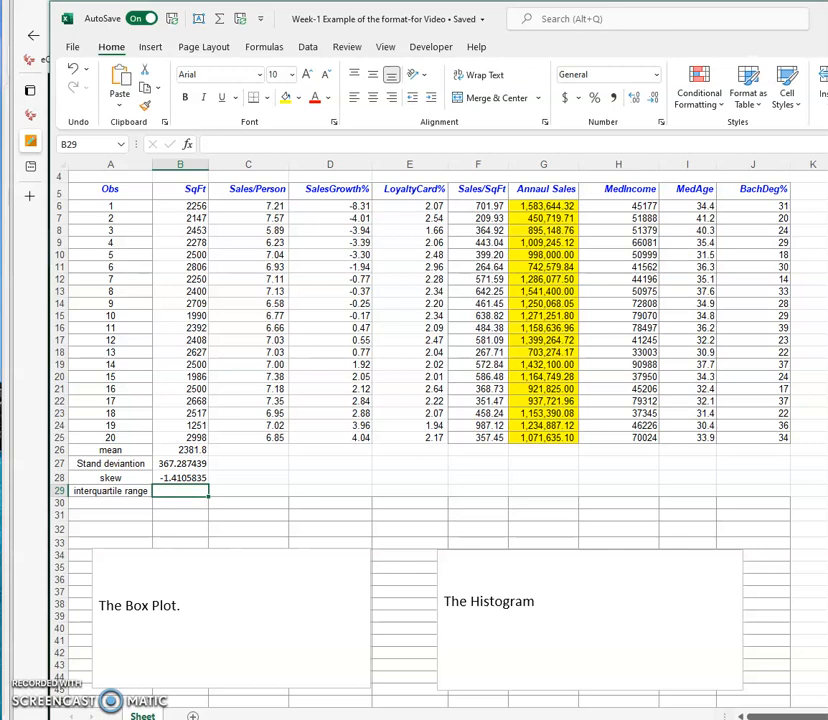
left_click(184, 606)
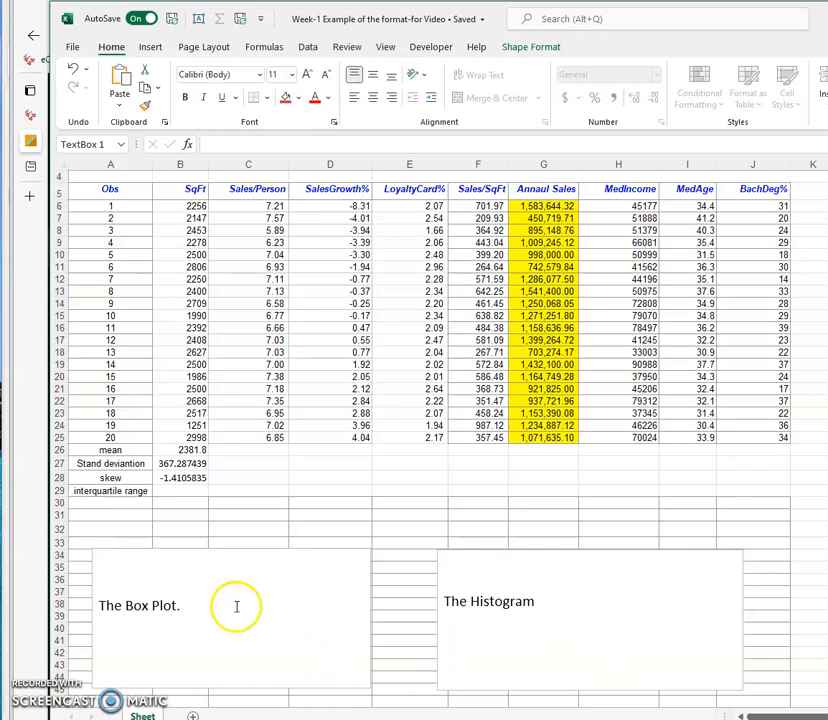
left_click(186, 488)
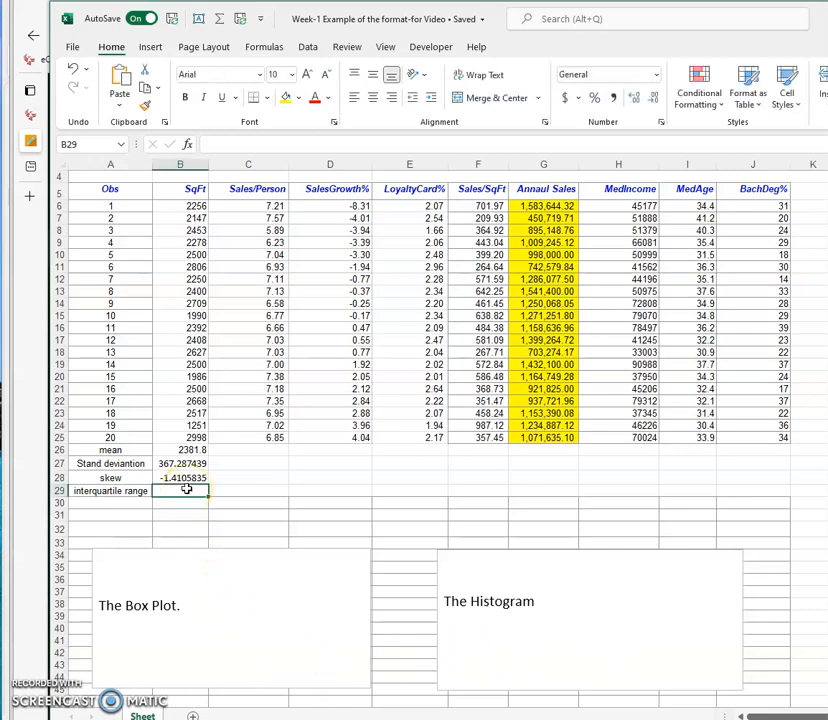
type("=QUARTILE.INC(B6:B25,3)-QUARTILE.INC(B6:B25,1)")
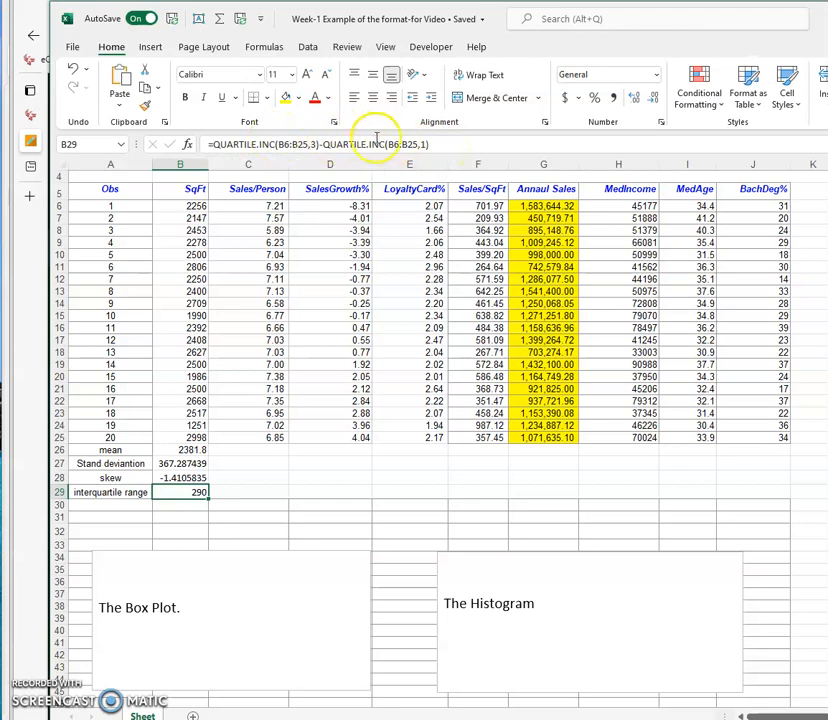
key("Return")
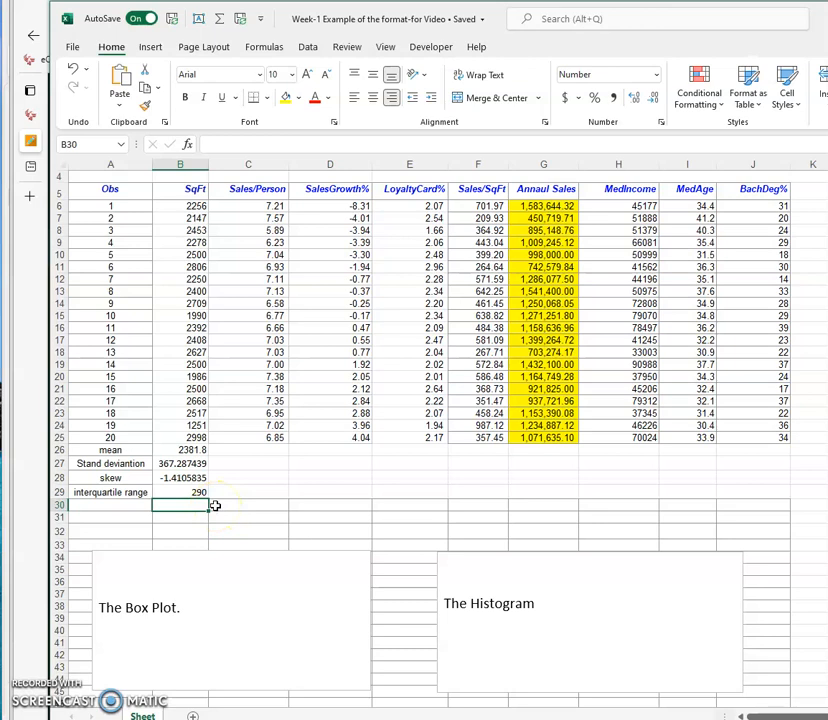
Fill the four SqFt statistics formulas in B26:B29 across to column J for all variables.
left_click(194, 451)
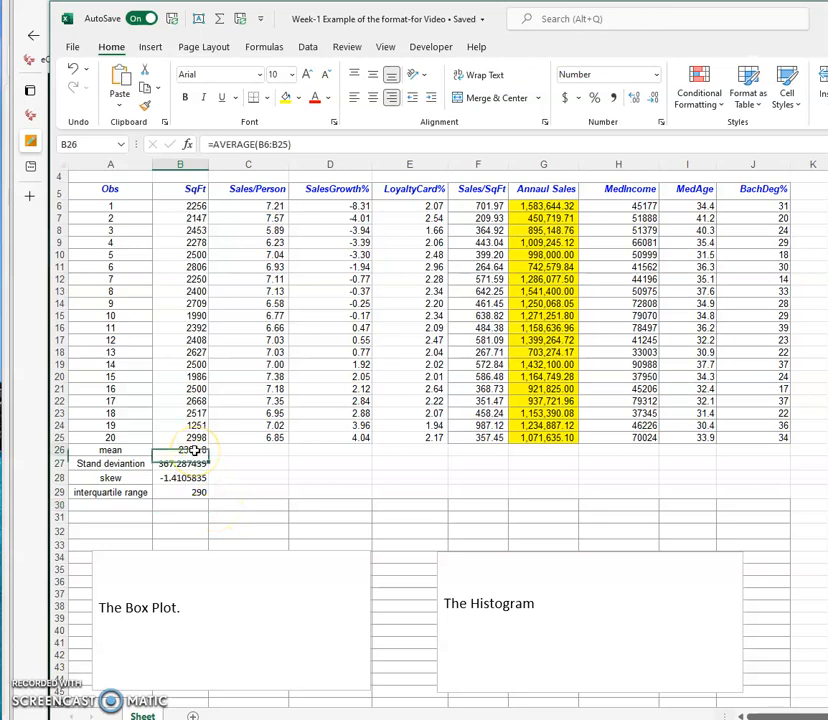
left_click_drag(194, 451, 200, 496)
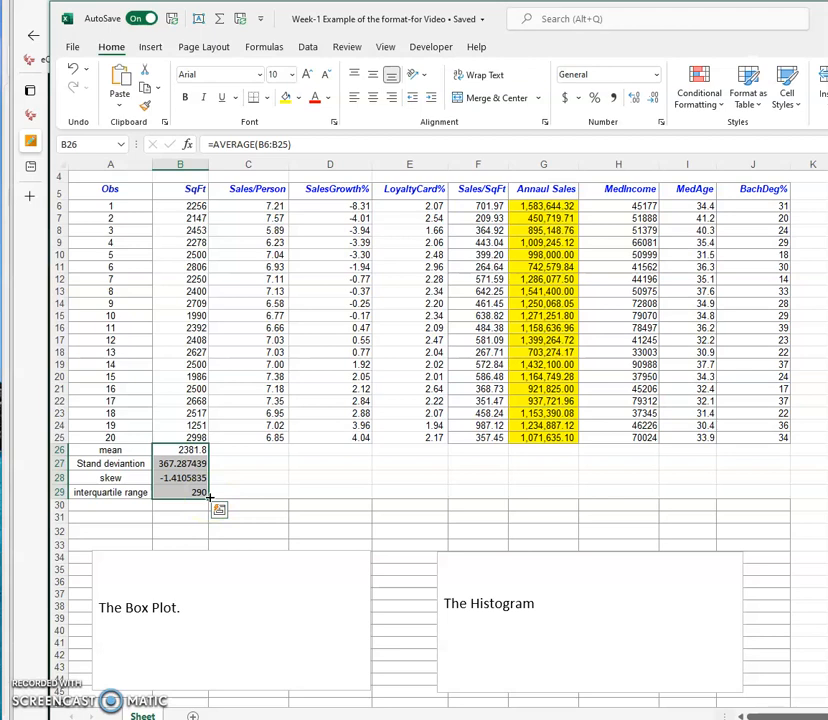
left_click_drag(209, 495, 767, 498)
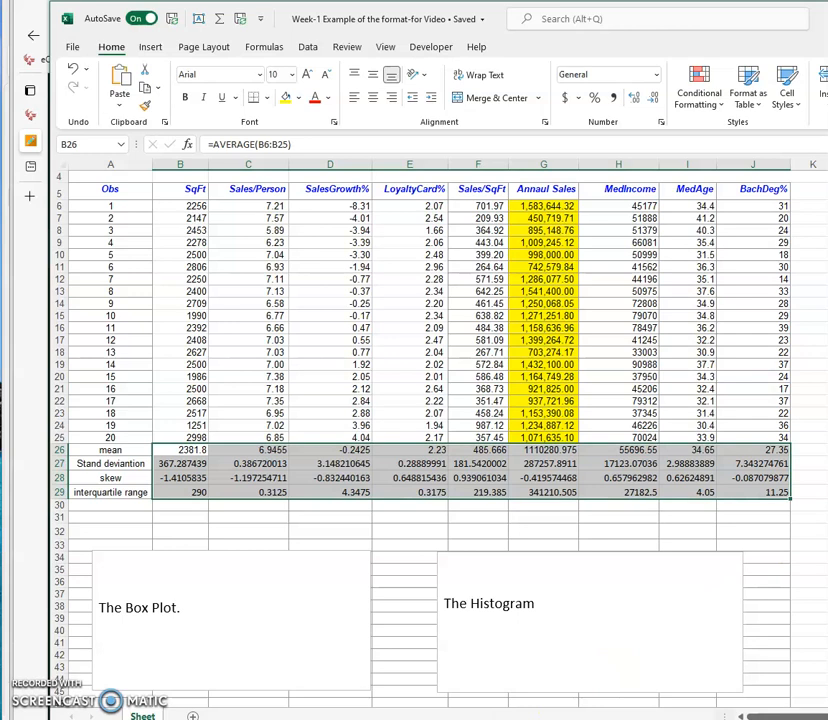
Check the boxplot requirement on the assignment page, and insert a Box & Whisker chart of the annual sales in G6:G25 of the Excel sheet.
left_click(330, 705)
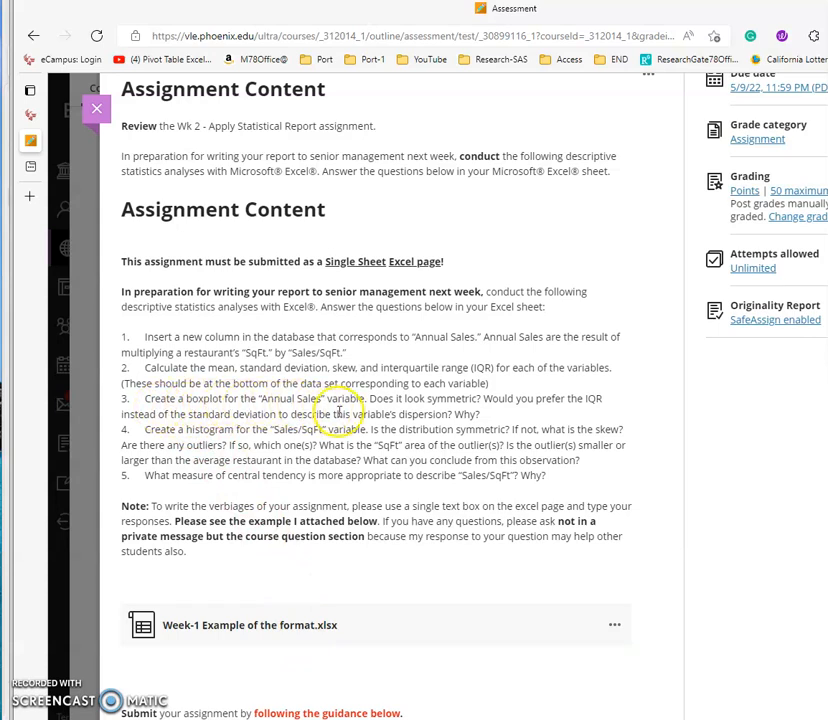
key("alt+Tab")
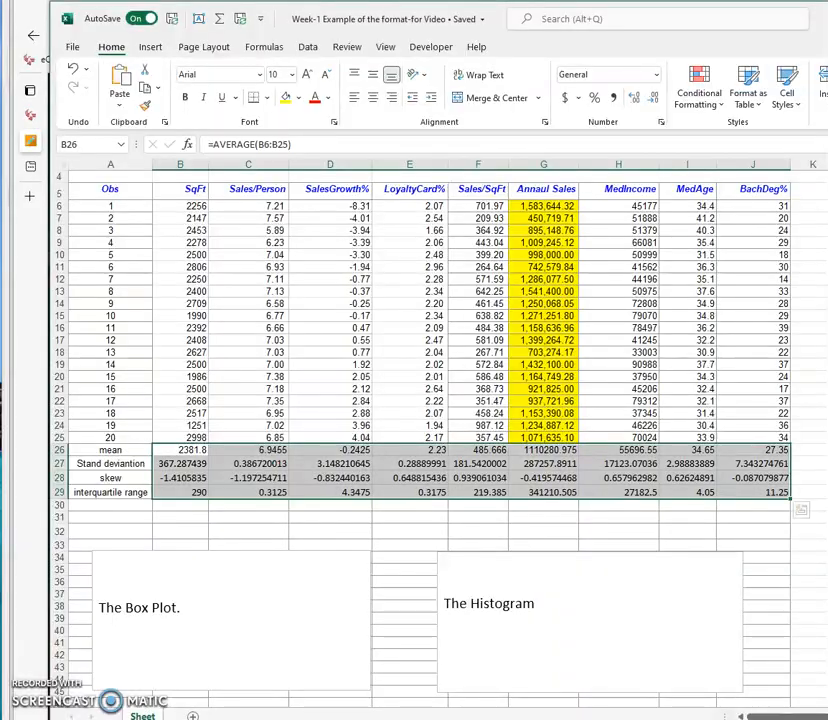
left_click(542, 206)
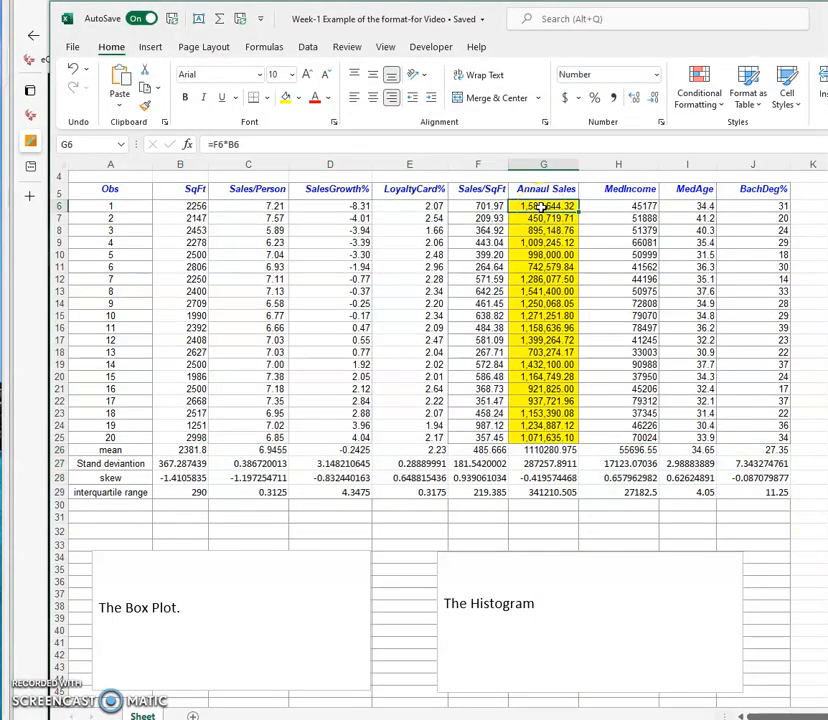
left_click_drag(542, 206, 570, 436)
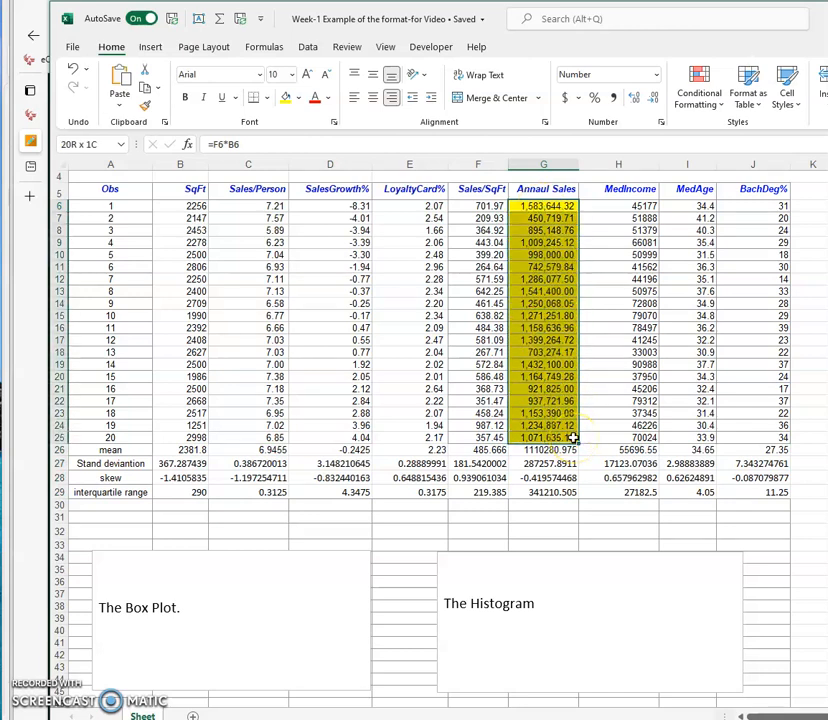
left_click_drag(572, 438, 572, 438)
left_click(151, 50)
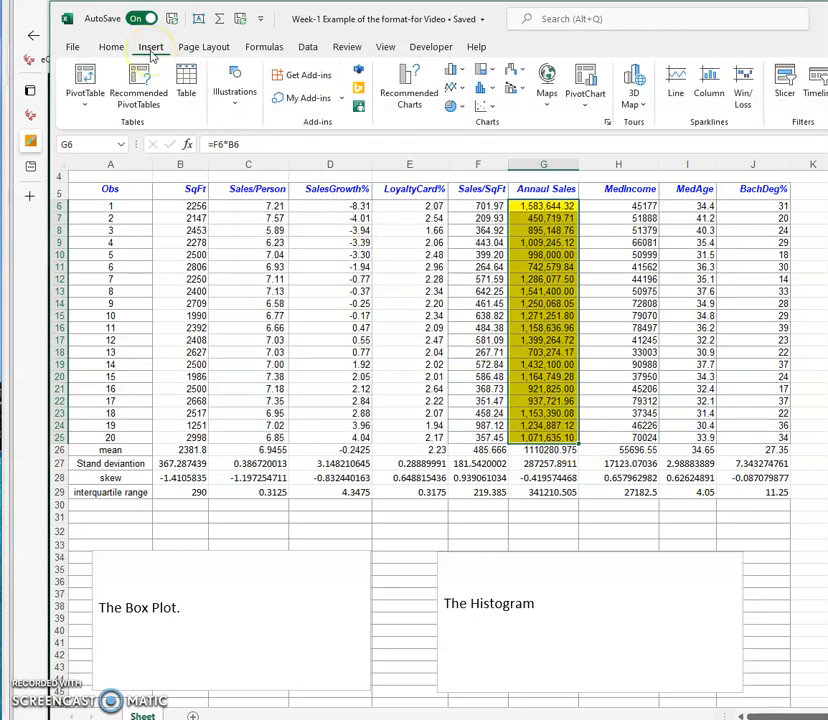
left_click(412, 104)
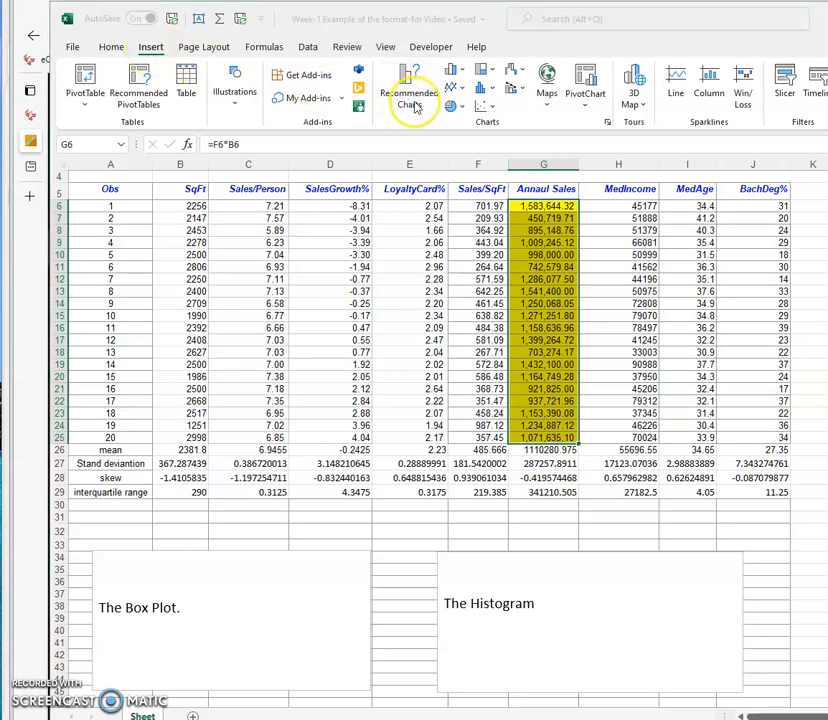
left_click(494, 196)
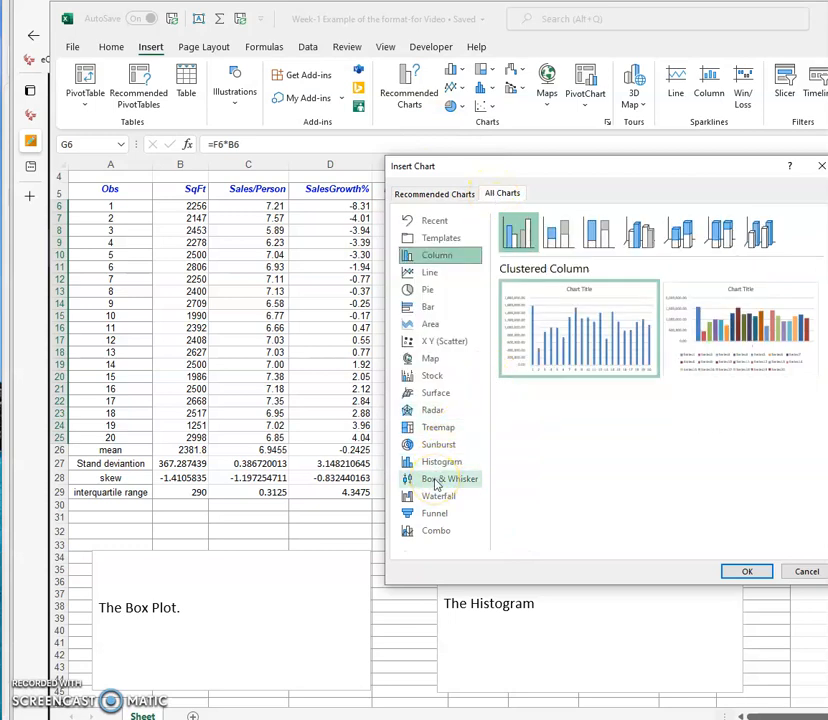
left_click(436, 485)
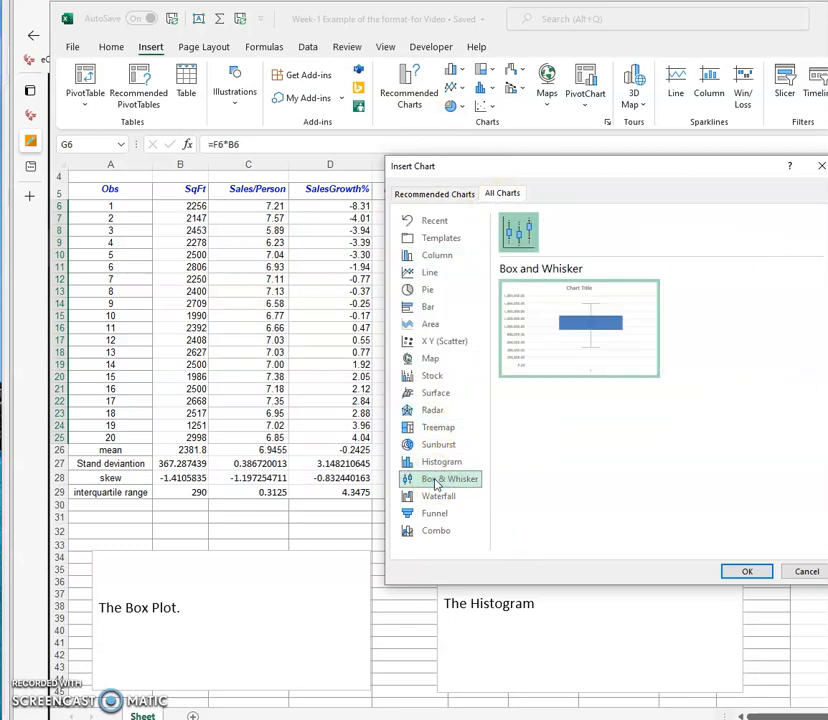
left_click(731, 569)
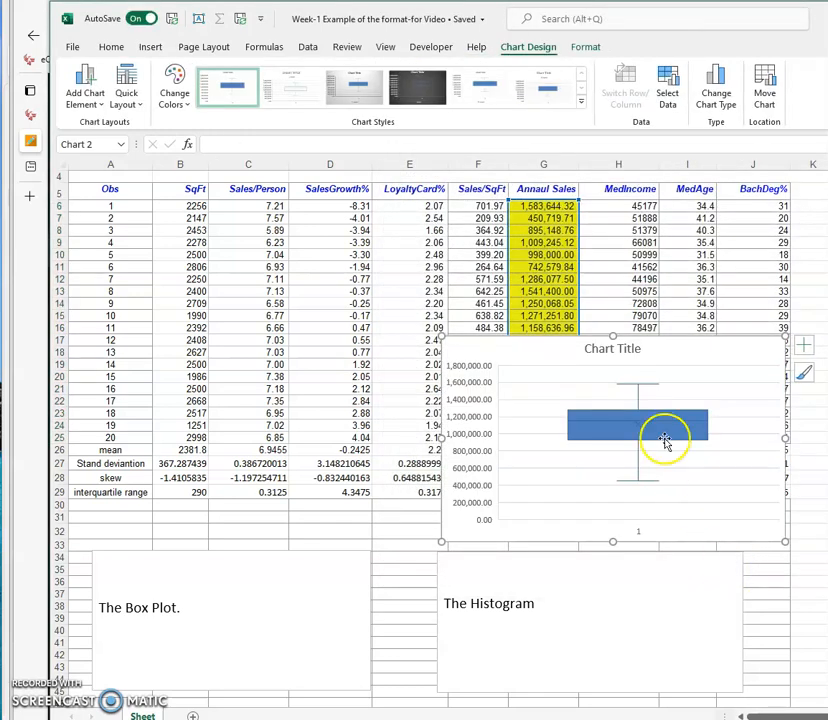
Move the box plot below the statistics rows at the start of row 31, over the "The Box Plot." placeholder, and deselect it.
left_click(643, 379)
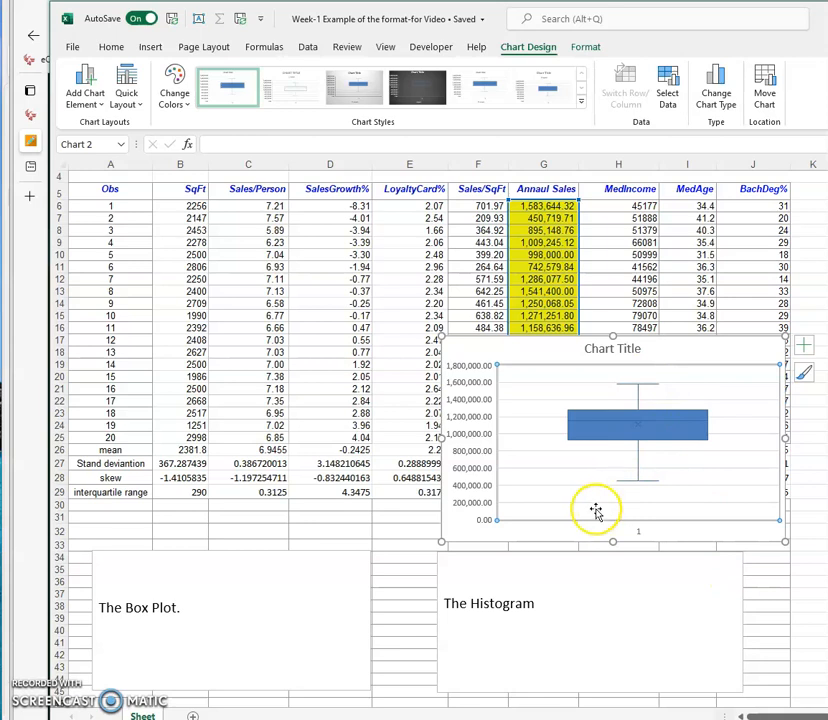
left_click_drag(537, 346, 164, 520)
scroll(503, 516, "down", 1)
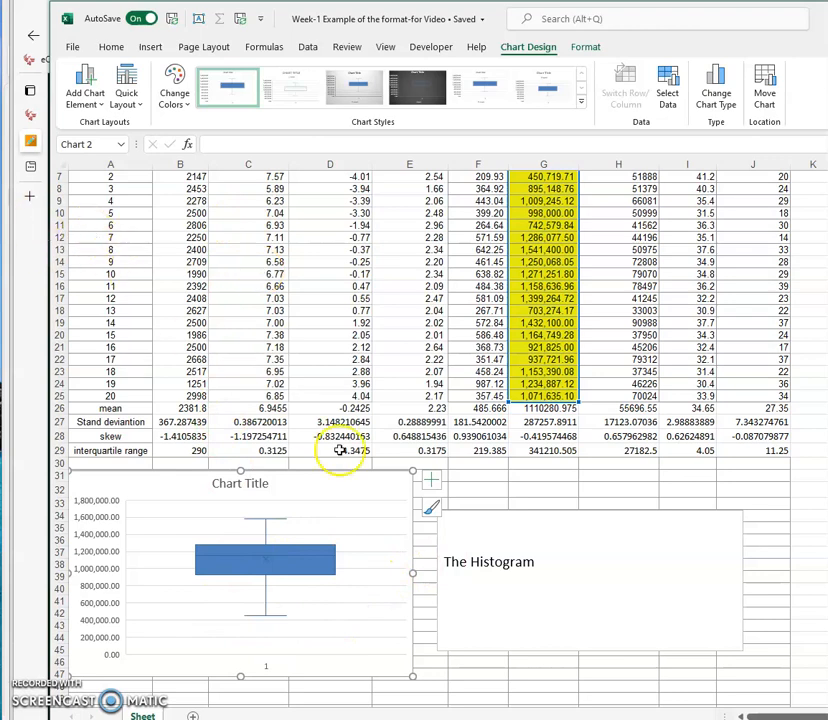
left_click(447, 697)
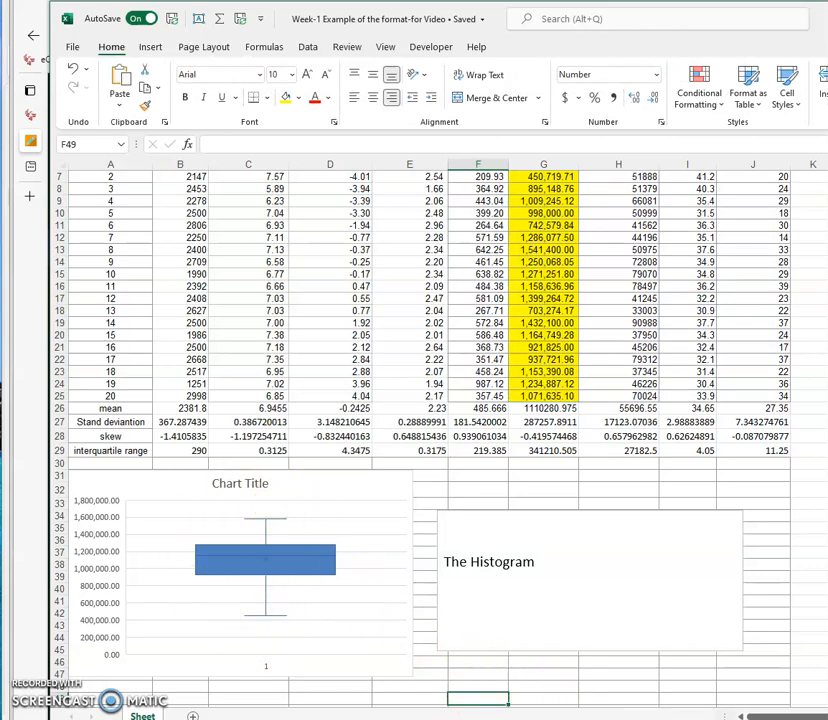
Check the histogram requirement on the assignment page, and insert a Histogram chart of the Sales/SqFt data in F6:F25 of the Excel sheet.
left_click(340, 700)
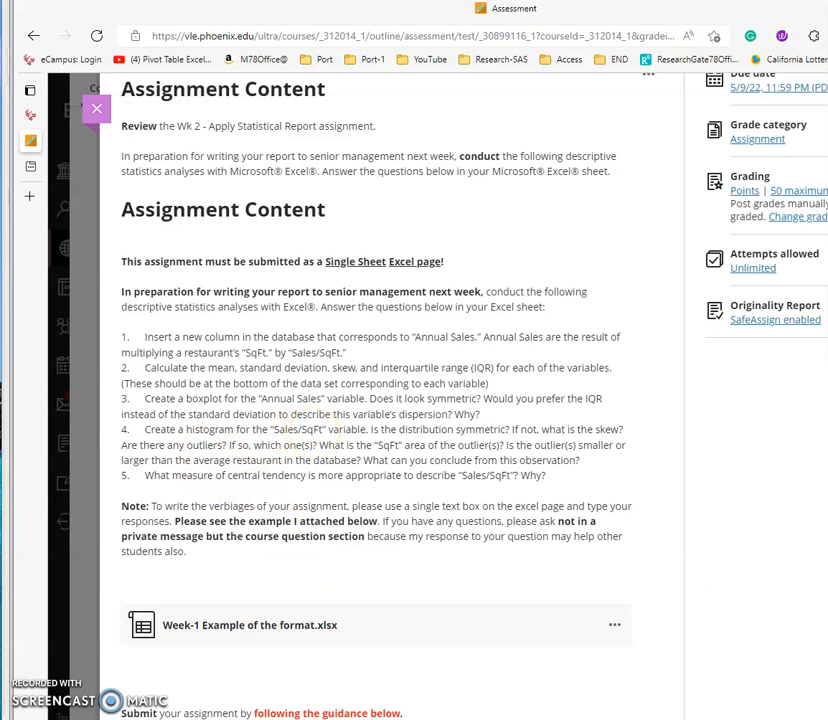
key("alt+Tab")
scroll(720, 512, "up", 2)
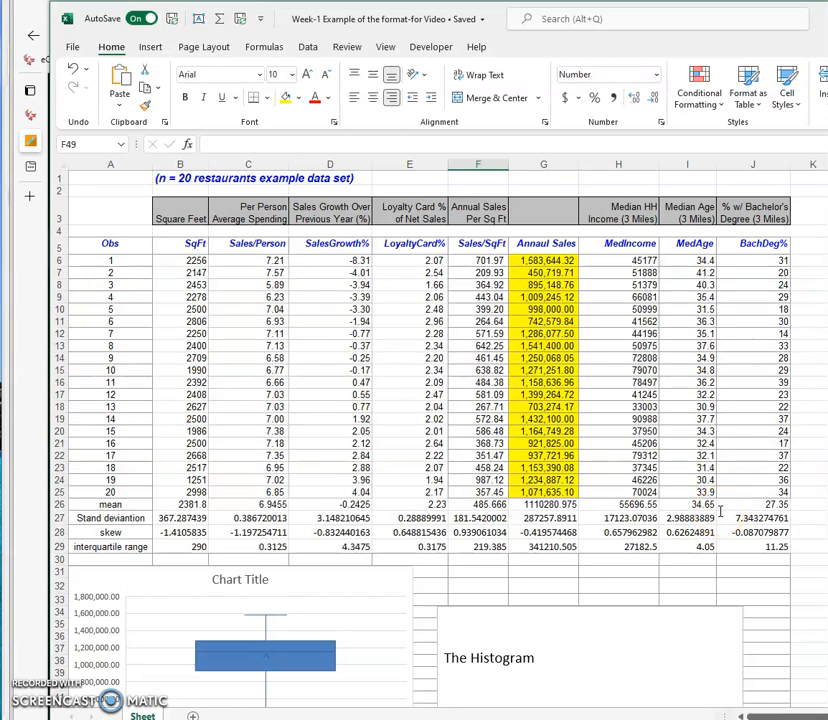
left_click(499, 260)
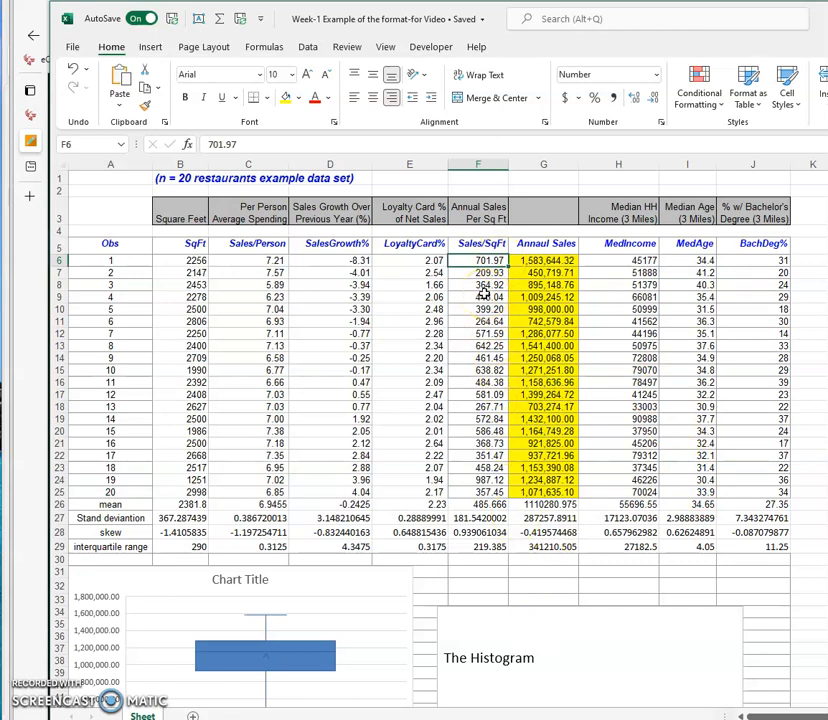
key("shift+Down")
key("shift+Down")
key("shift+Down")
key("shift+Down")
key("shift+Down")
key("shift+Down")
key("shift+Down")
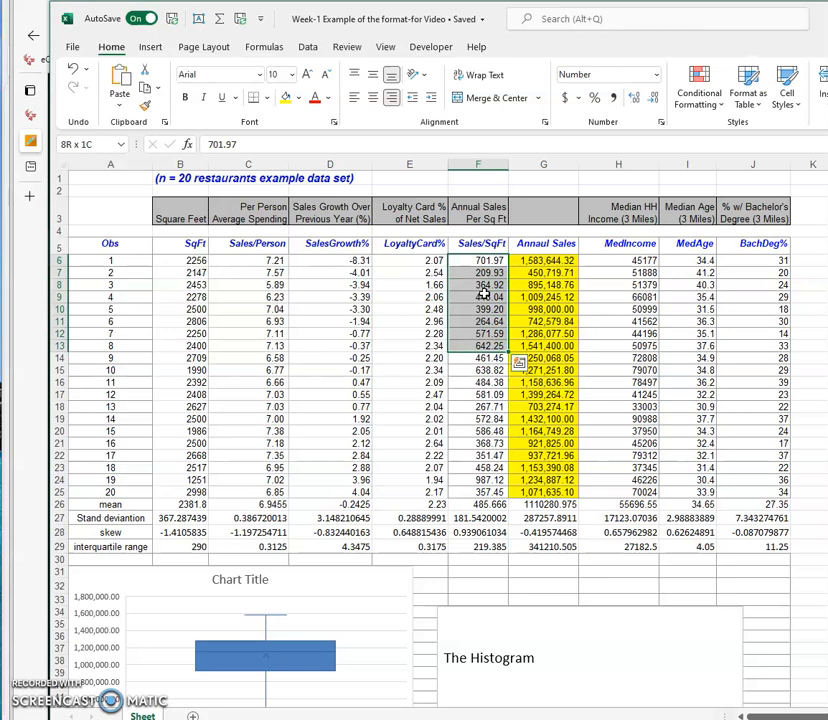
key("shift+Down")
key("shift+Down")
key("shift+Down")
key("shift+Down")
key("shift+Down")
key("shift+Down")
key("shift+Down")
key("shift+Down")
key("shift+Down")
key("shift+Down")
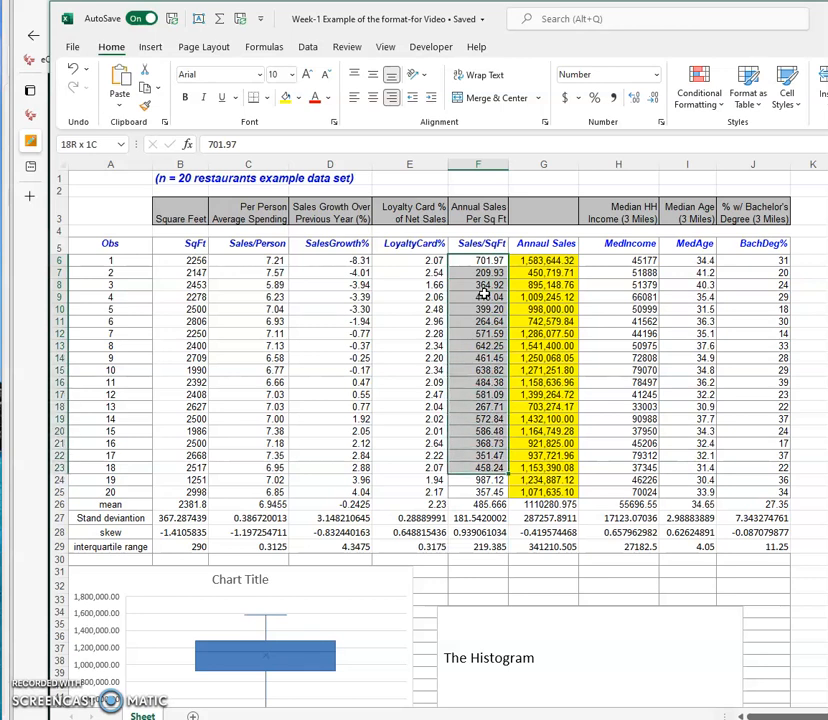
key("shift+Down")
key("shift+Down")
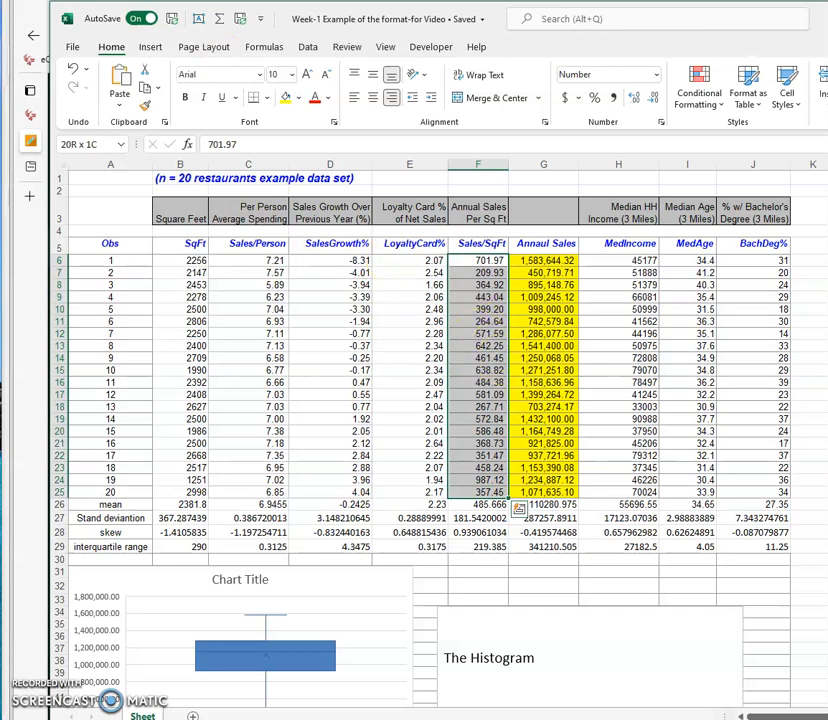
left_click(149, 48)
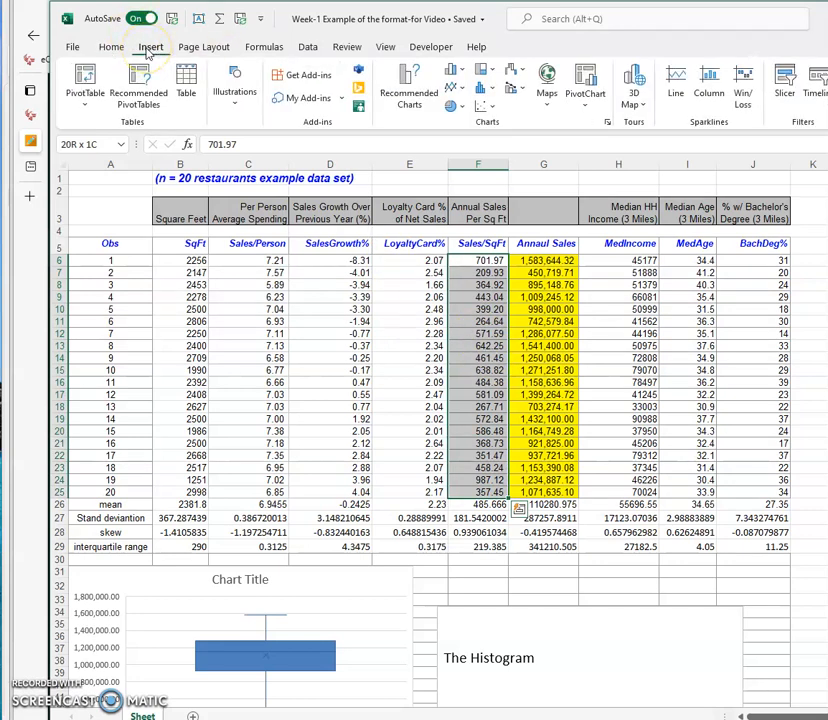
left_click(403, 100)
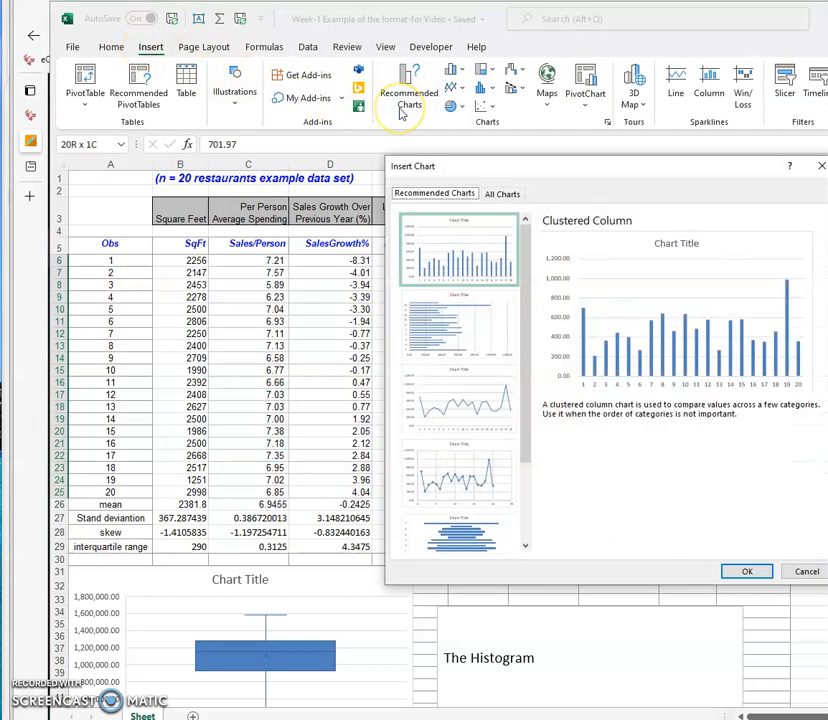
left_click(501, 194)
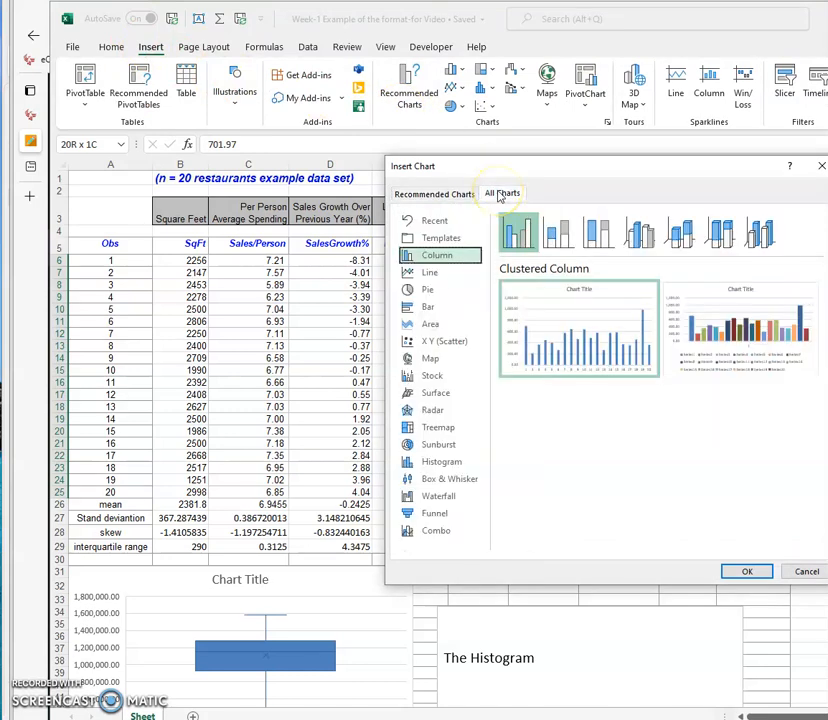
left_click(455, 461)
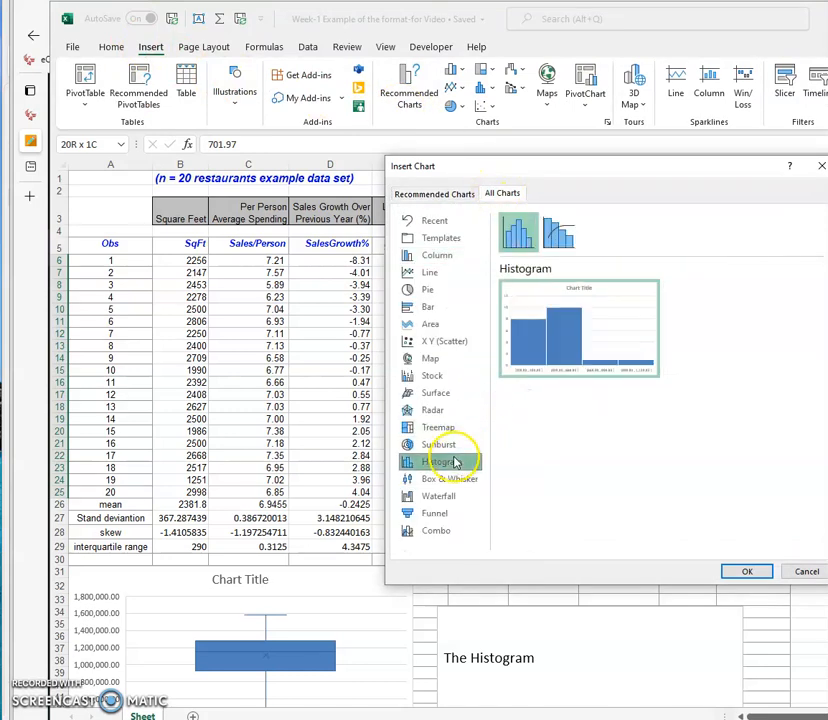
left_click(742, 574)
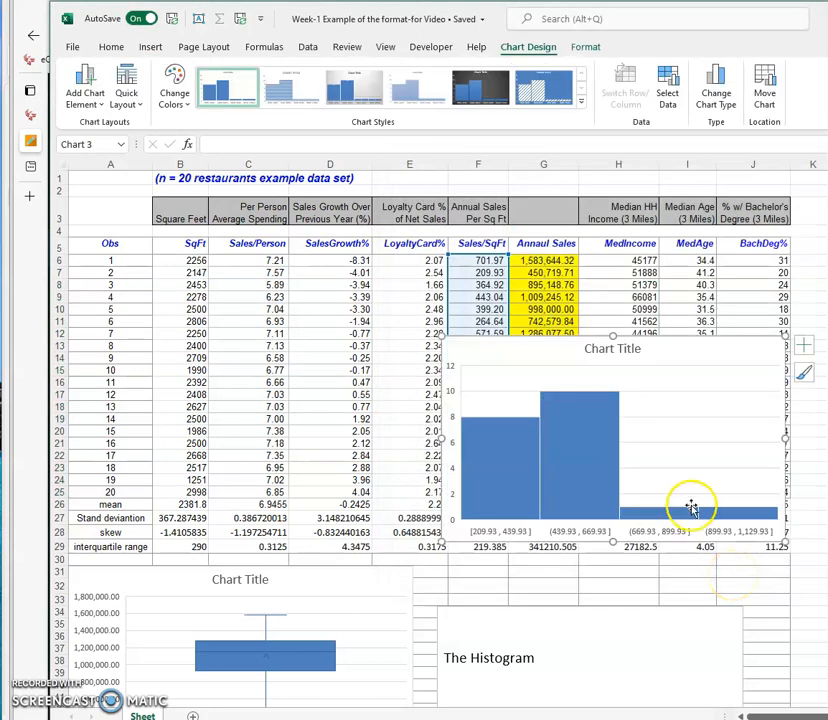
Move the histogram over the "The Histogram" placeholder, level with the box plot beside it.
scroll(704, 468, "down", 2)
mouse_move(570, 268)
left_mouse_down()
mouse_move(560, 540)
mouse_move(584, 554)
mouse_move(567, 498)
left_mouse_up()
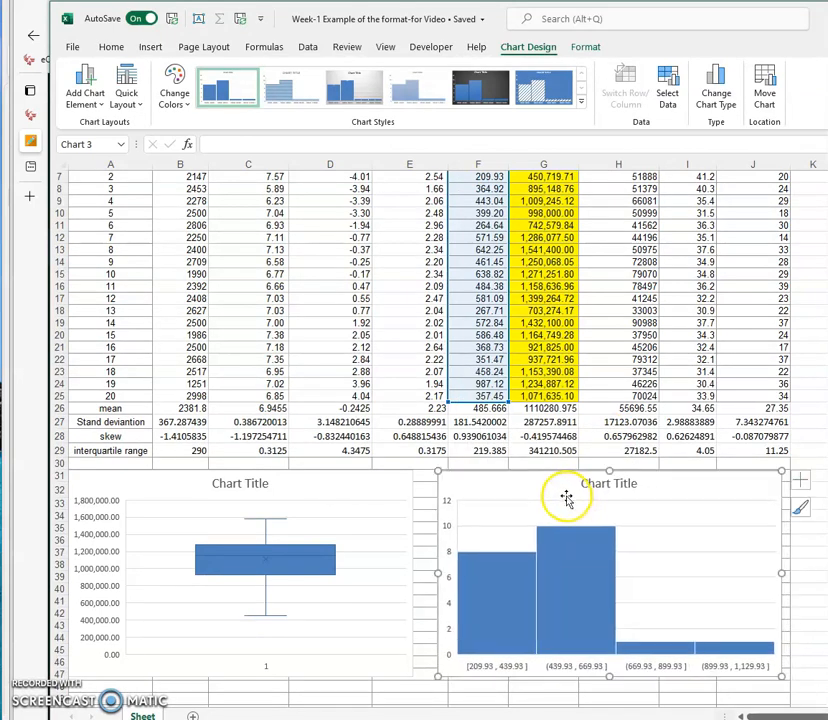
left_click(261, 489)
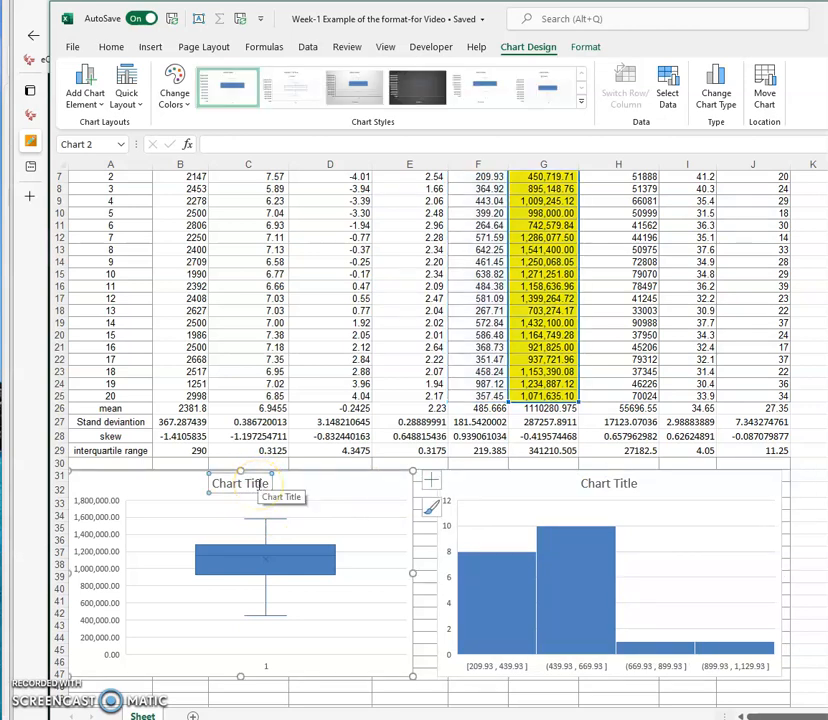
left_click(630, 488)
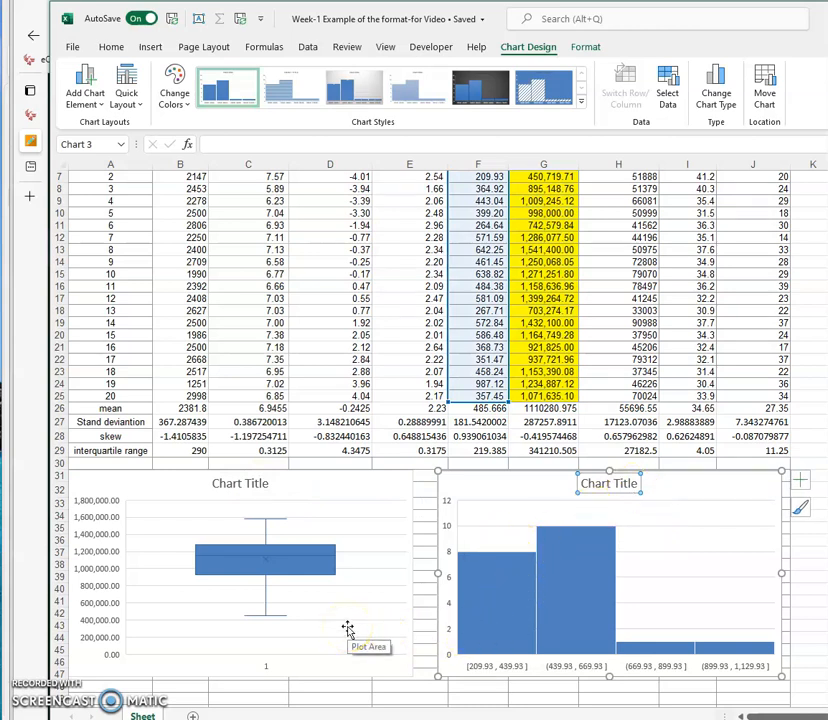
left_click(611, 694)
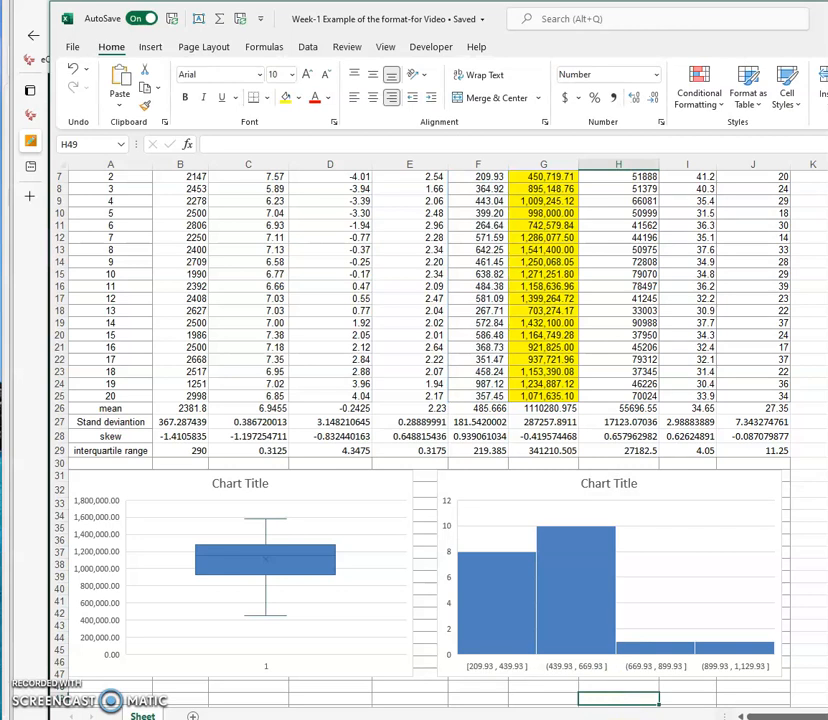
Review the numbered questions and the text box note on the assignment page, and return to the Excel sheet.
left_click(305, 670)
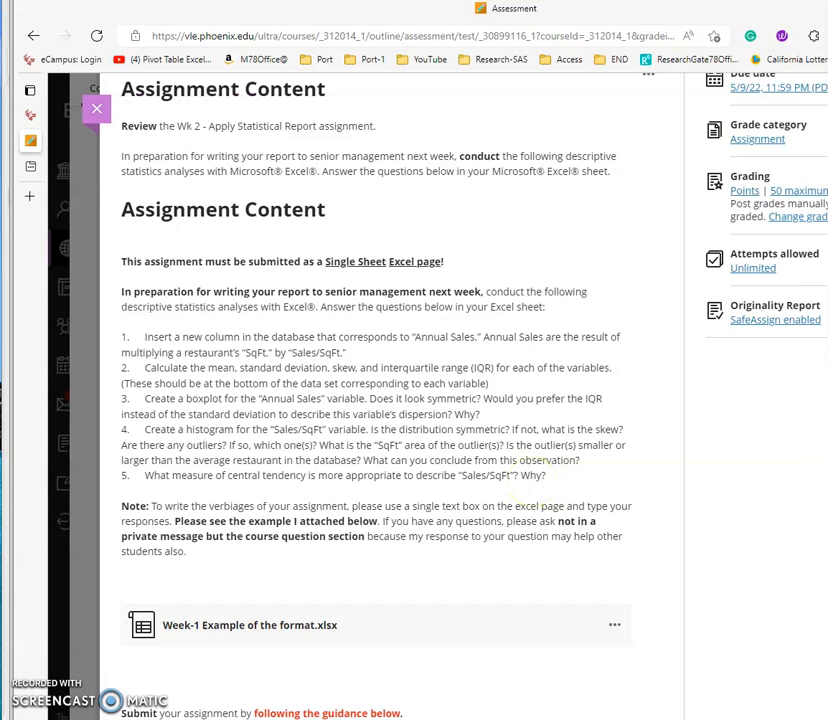
key("alt+Tab")
left_click(822, 560)
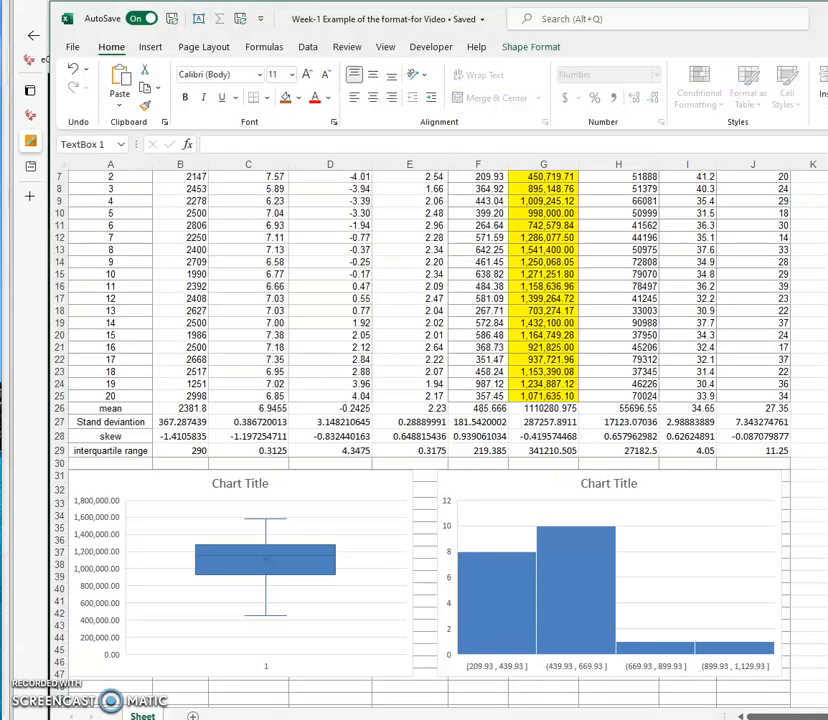
left_click(824, 613)
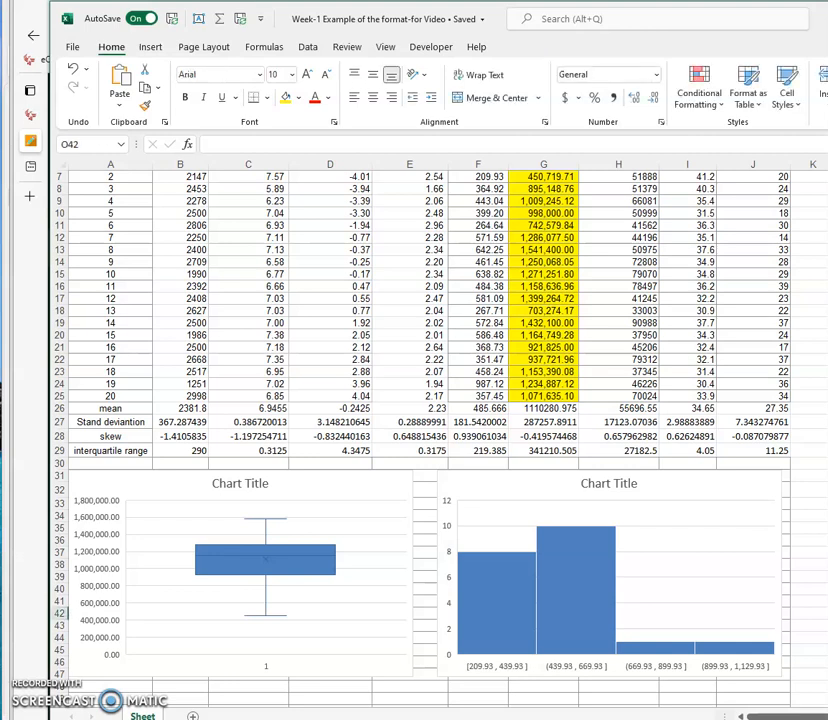
left_click(824, 589)
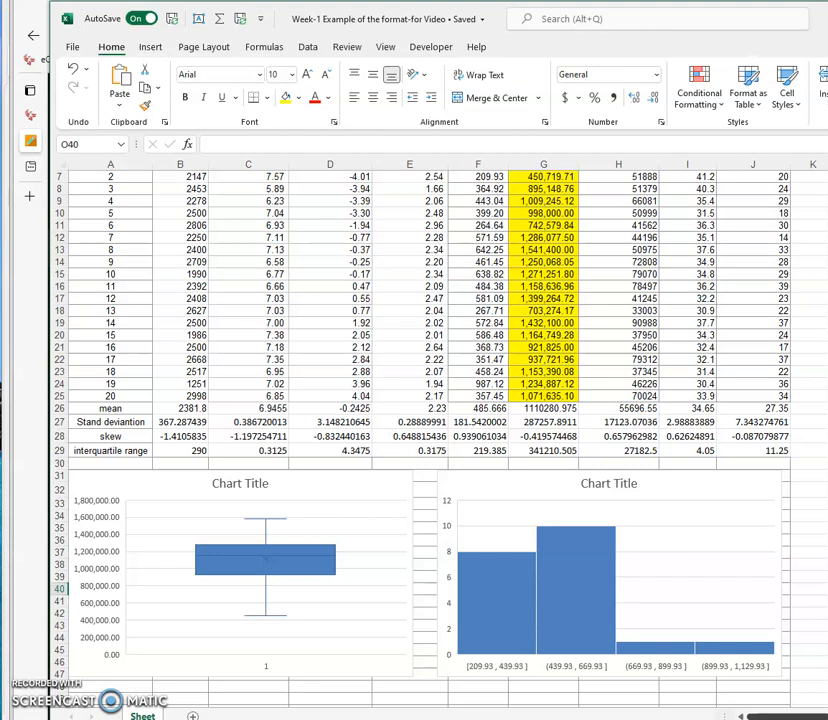
Delete the "G: Annaul Sales" heading and the formula notes listed beneath the signature in the instructions text box.
left_click_drag(790, 716, 827, 716)
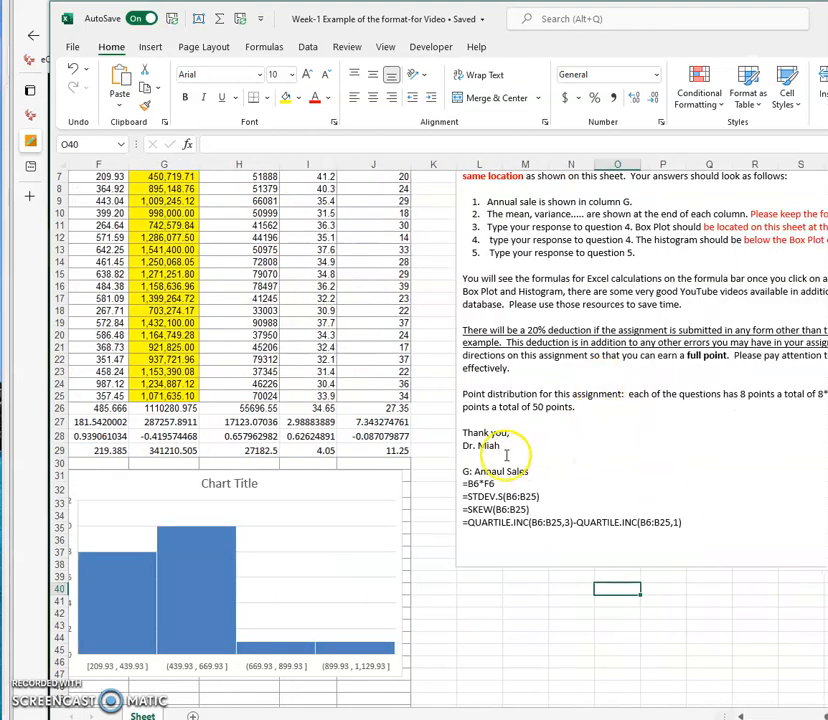
left_click_drag(463, 470, 697, 545)
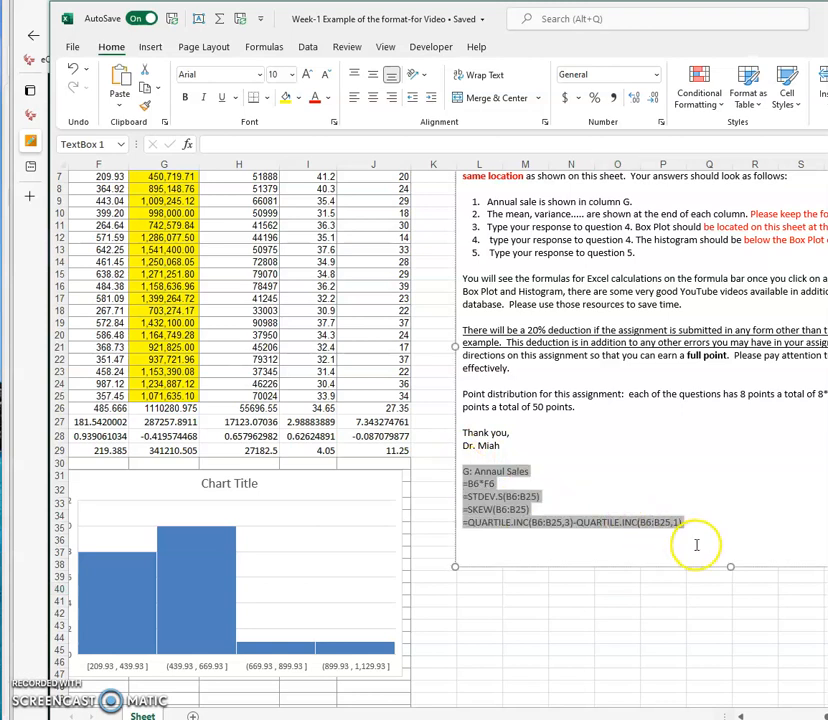
key("Delete")
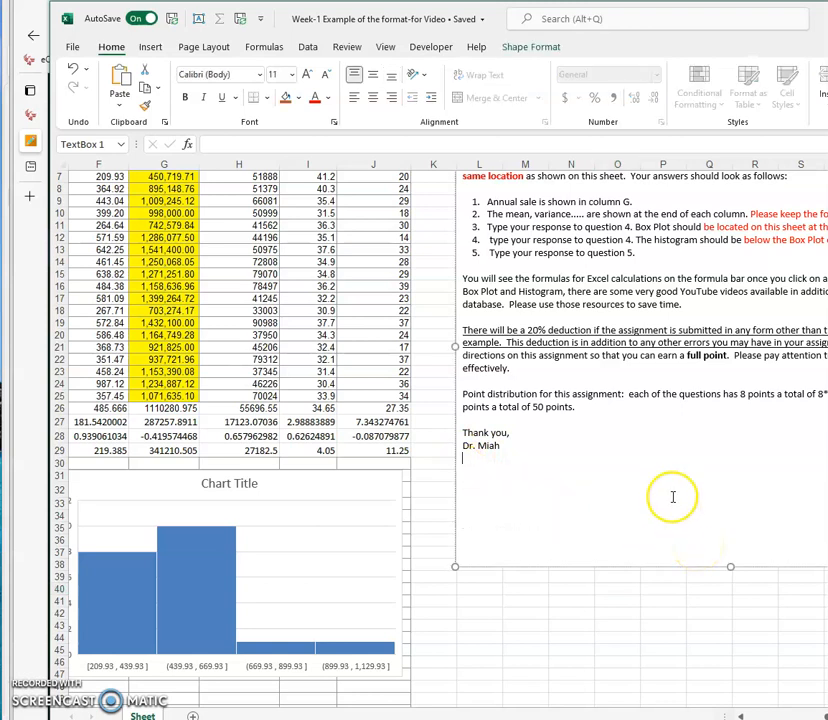
Enlarge the instructions text box upward to the top of row 3, and move the Excel window aside to uncover part of the assignment page.
scroll(669, 493, "up", 2)
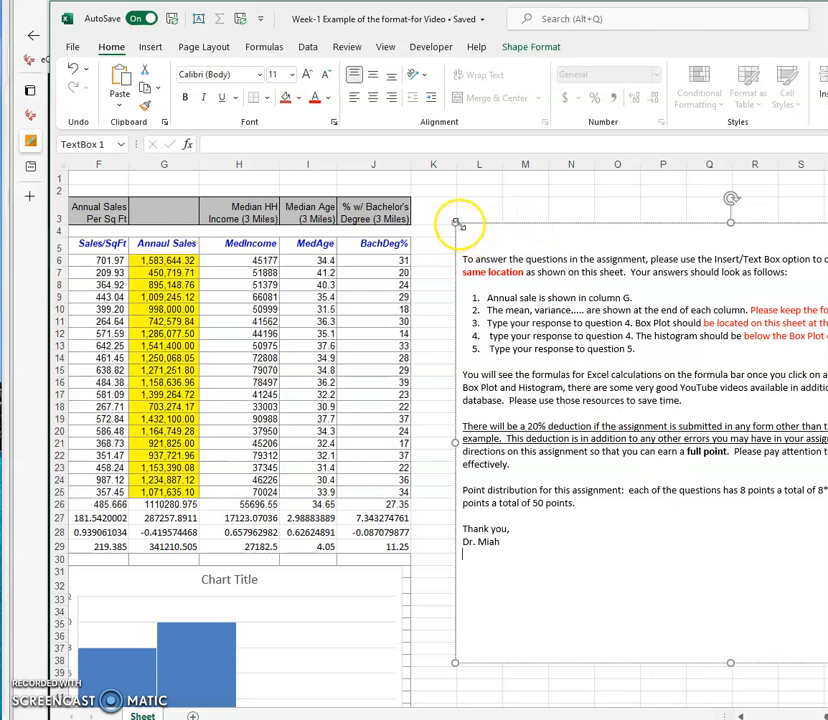
left_click_drag(455, 226, 453, 194)
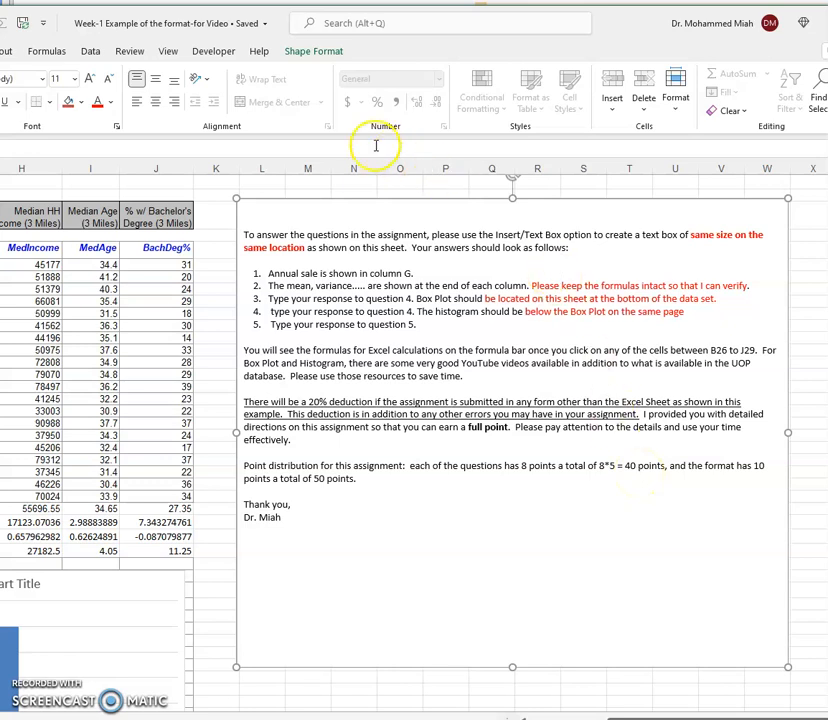
left_click_drag(669, 28, 827, 19)
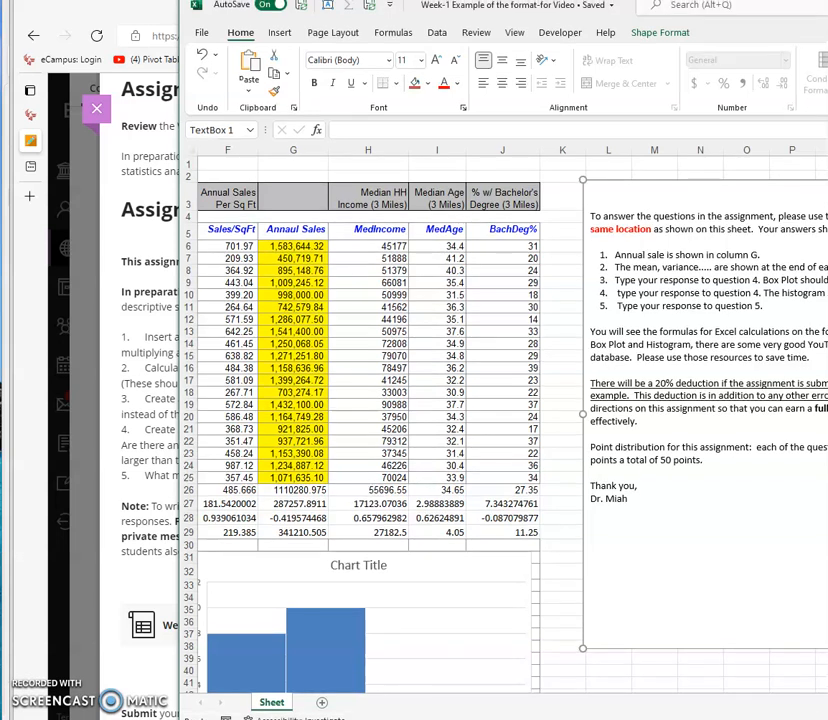